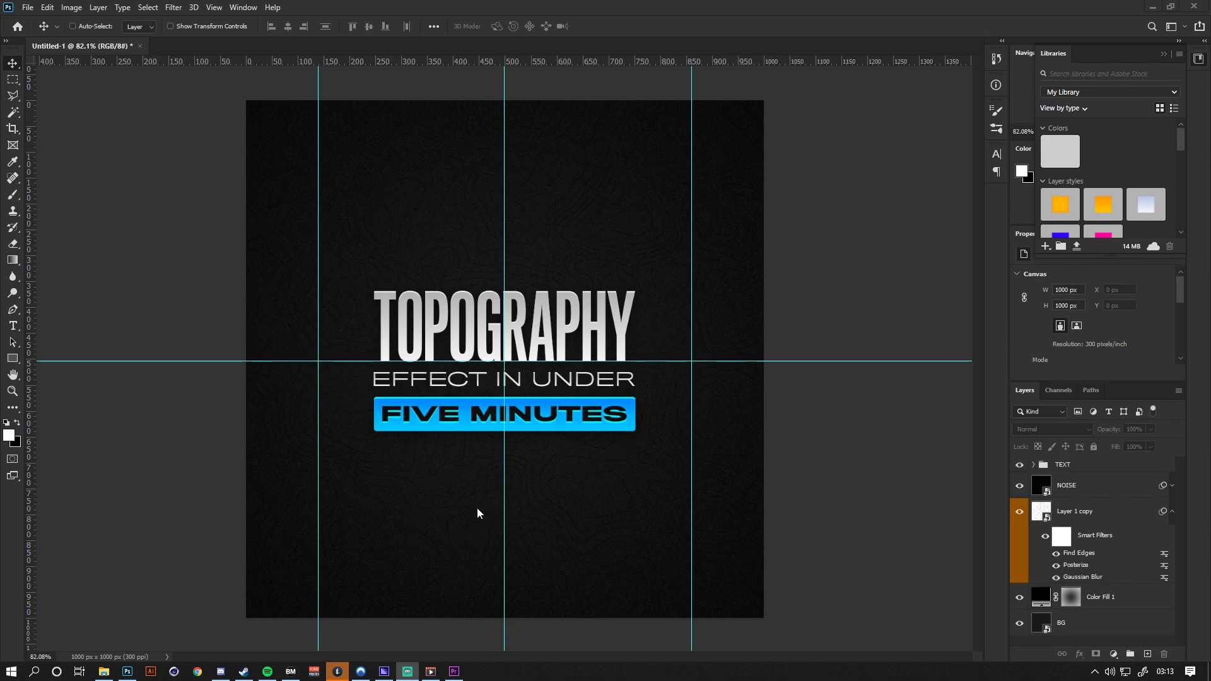
# - Hide the guides and fit the whole canvas in the window
pyautogui.click(394, 207)
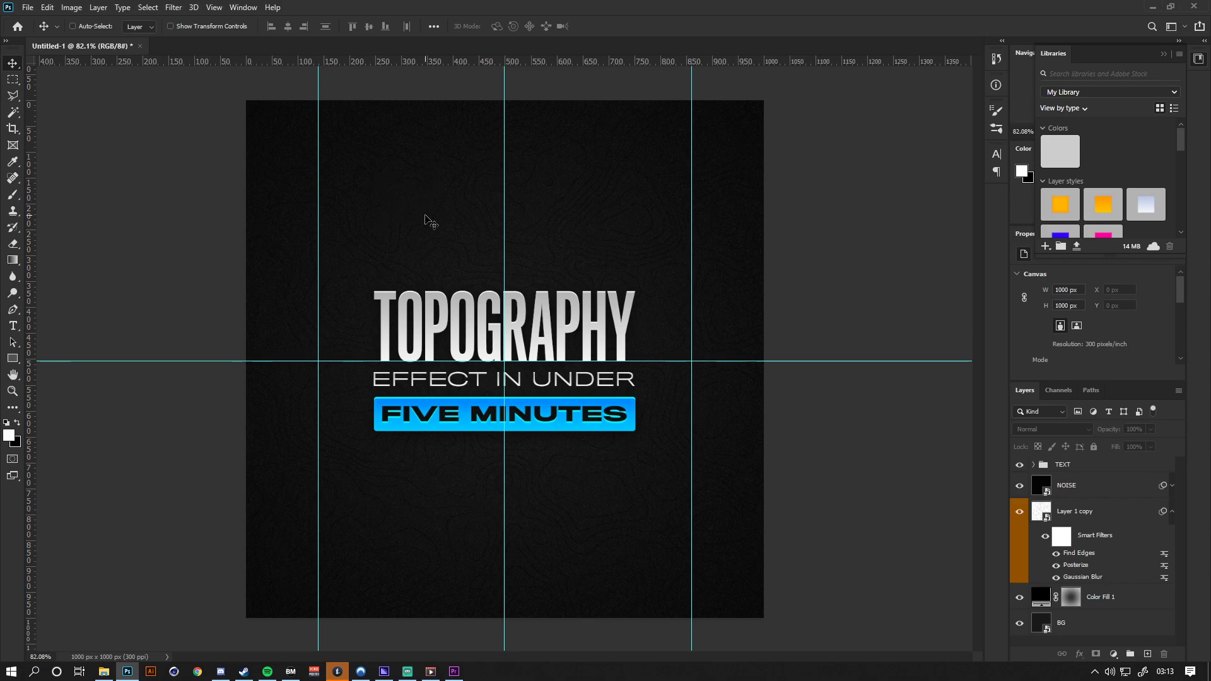
pyautogui.hotkey('ctrl', ';')
pyautogui.press('z')
pyautogui.moveTo(429, 224); pyautogui.dragTo(456, 231)
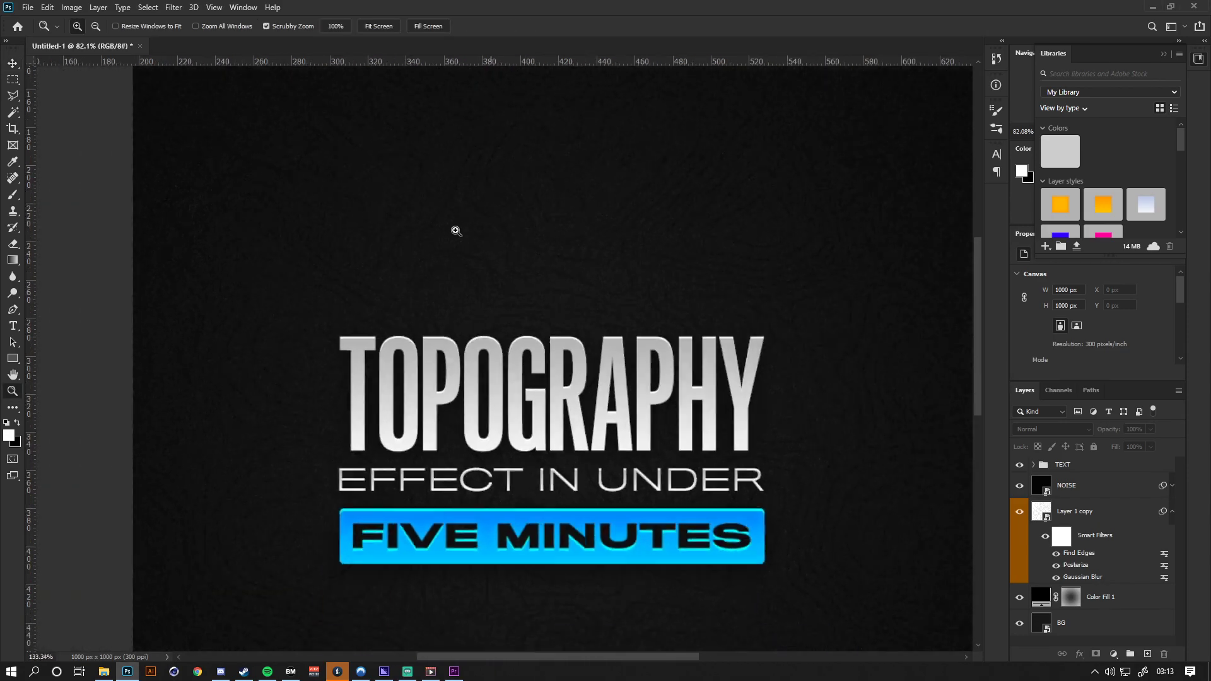
pyautogui.hotkey('ctrl', '0')
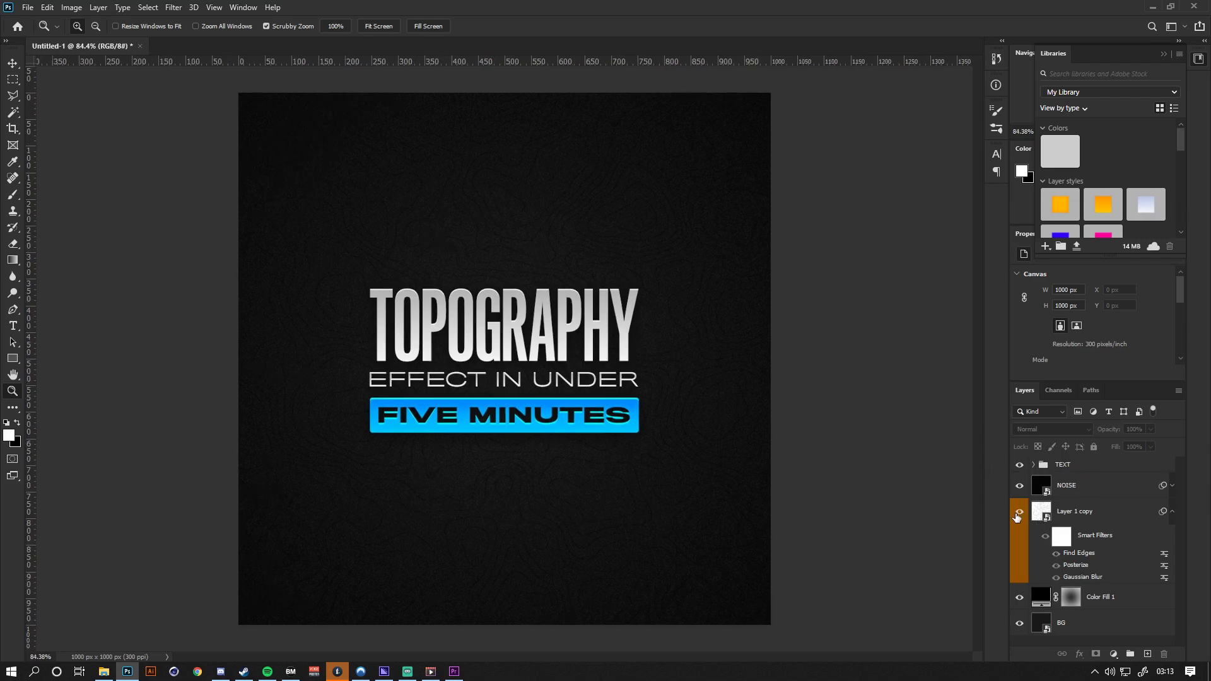
# - Lower the contour layer Layer 1 copy's opacity to 26%
pyautogui.click(1090, 518)
pyautogui.moveTo(1108, 434); pyautogui.dragTo(1207, 434)
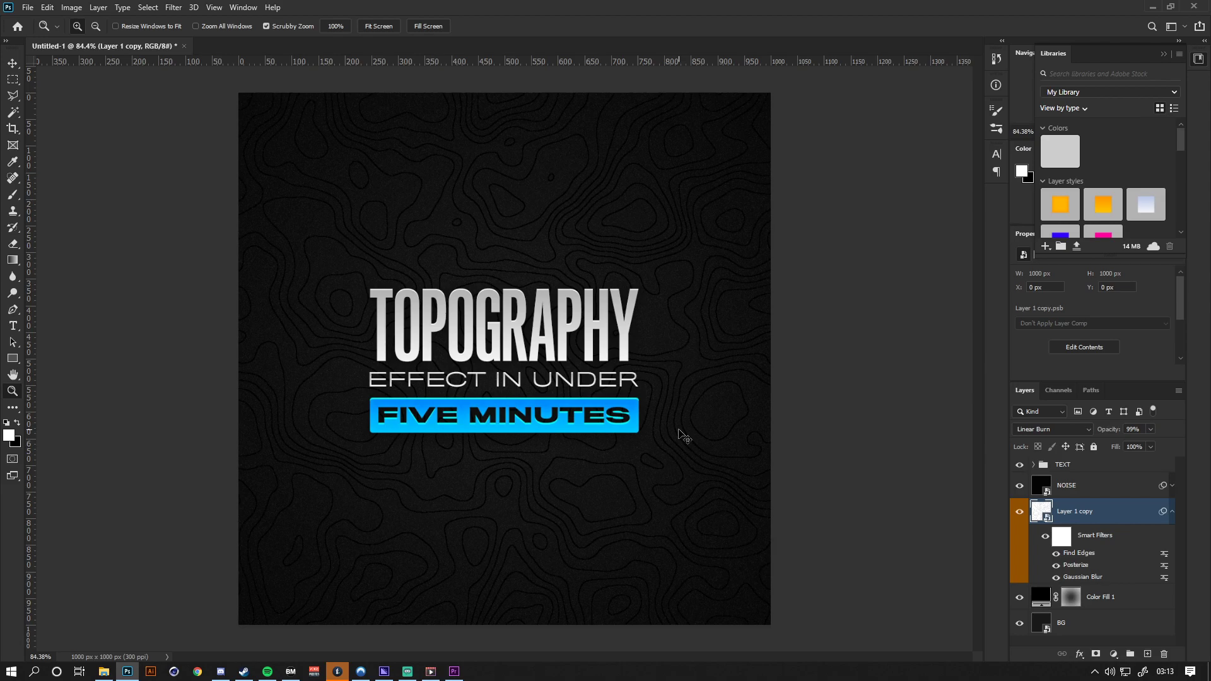
pyautogui.press('2')
pyautogui.press('6')
# - Hide the TEXT group and the Layer 1 copy contour layer
pyautogui.click(1085, 486)
pyautogui.click(1097, 471)
pyautogui.click(1019, 467)
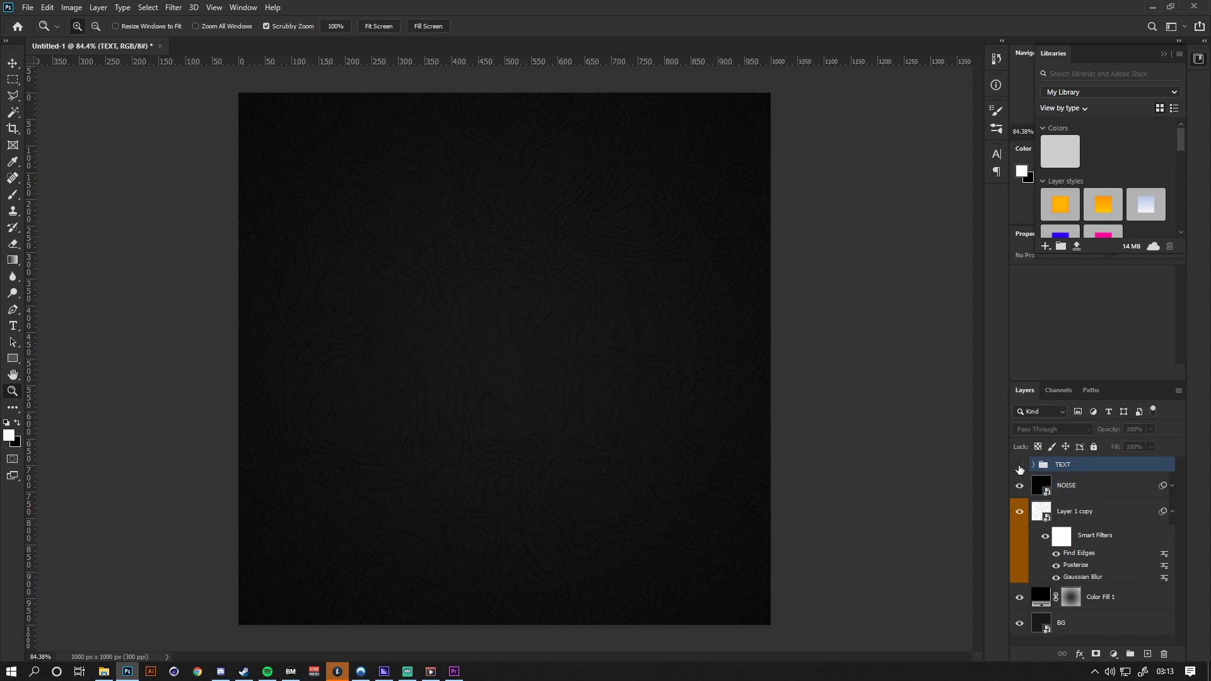
pyautogui.click(1019, 511)
pyautogui.click(1078, 518)
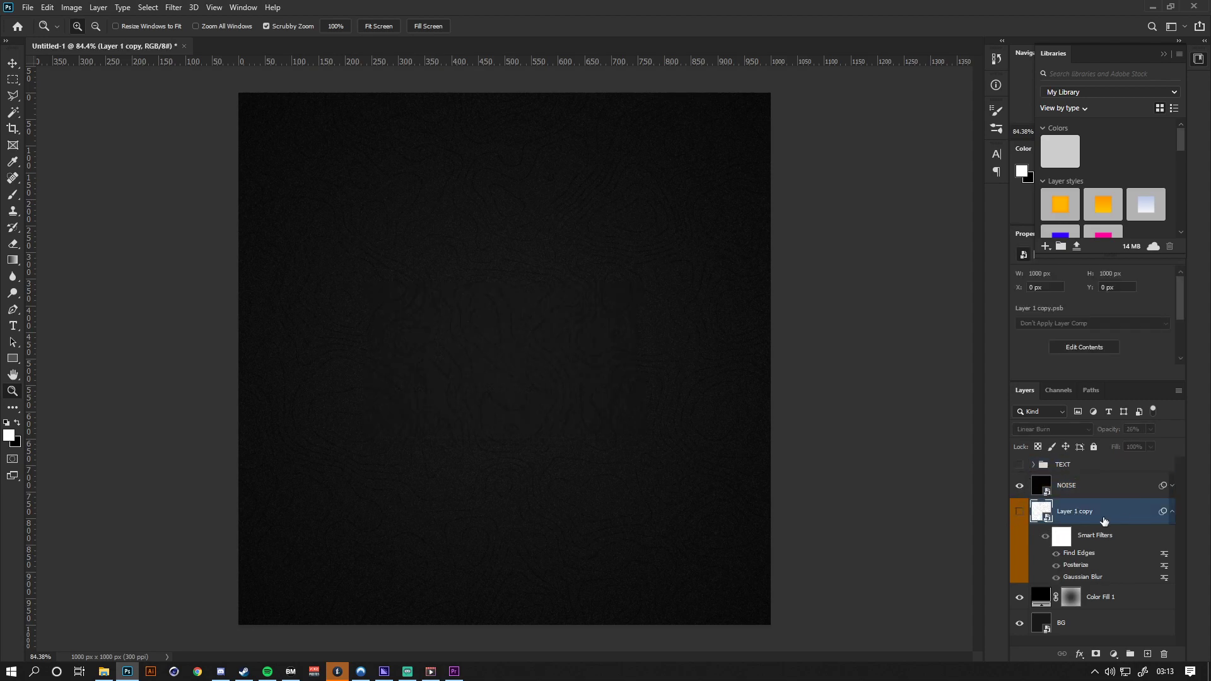
# - With the contour layer hidden, add a new layer and render Difference Clouds into it
pyautogui.click(1020, 513)
pyautogui.click(1020, 514)
pyautogui.click(1148, 655)
pyautogui.click(172, 7)
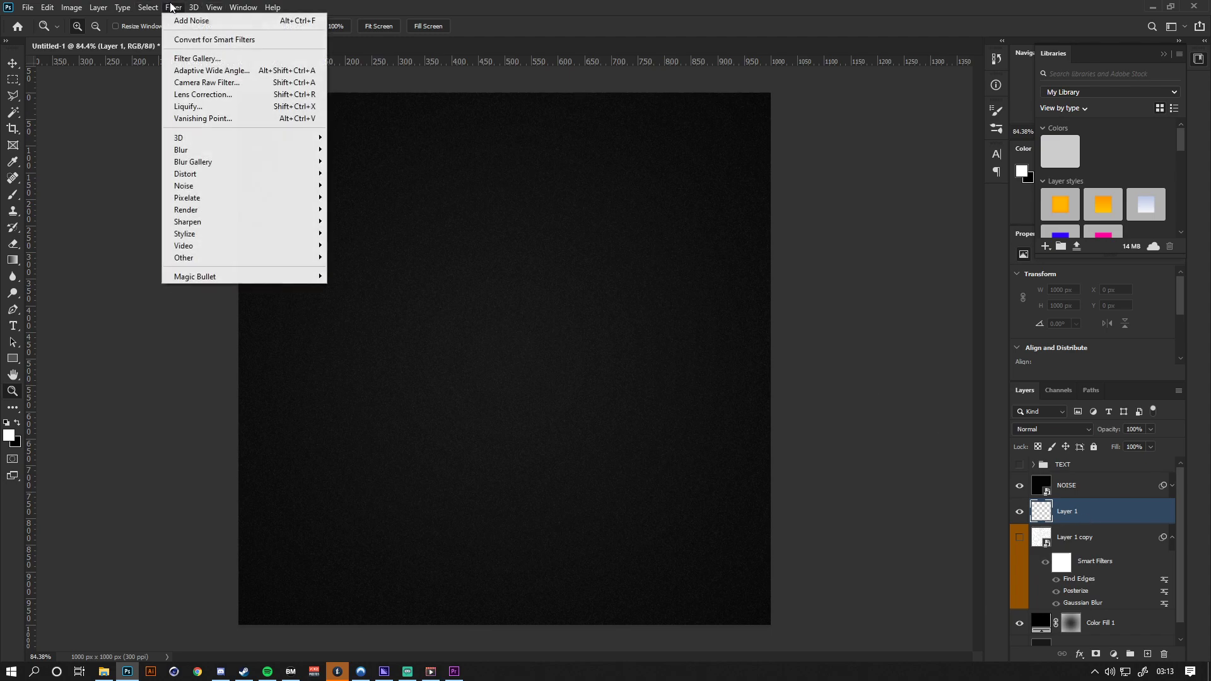
pyautogui.moveTo(221, 212)
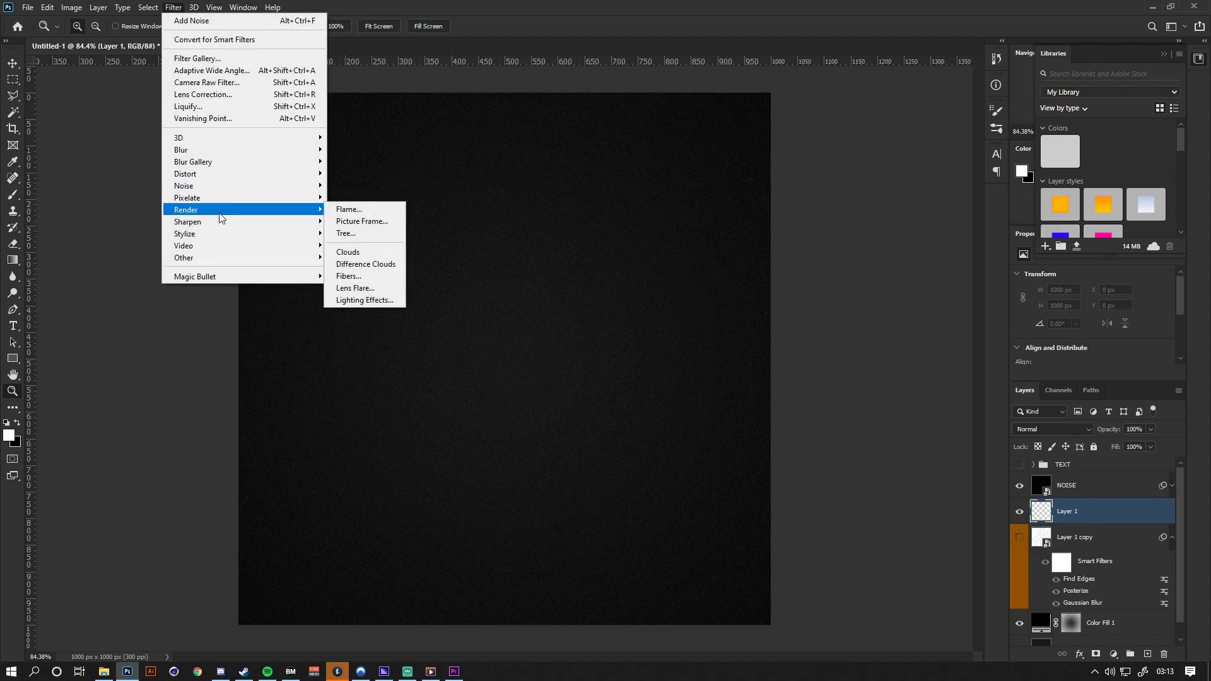
pyautogui.click(353, 265)
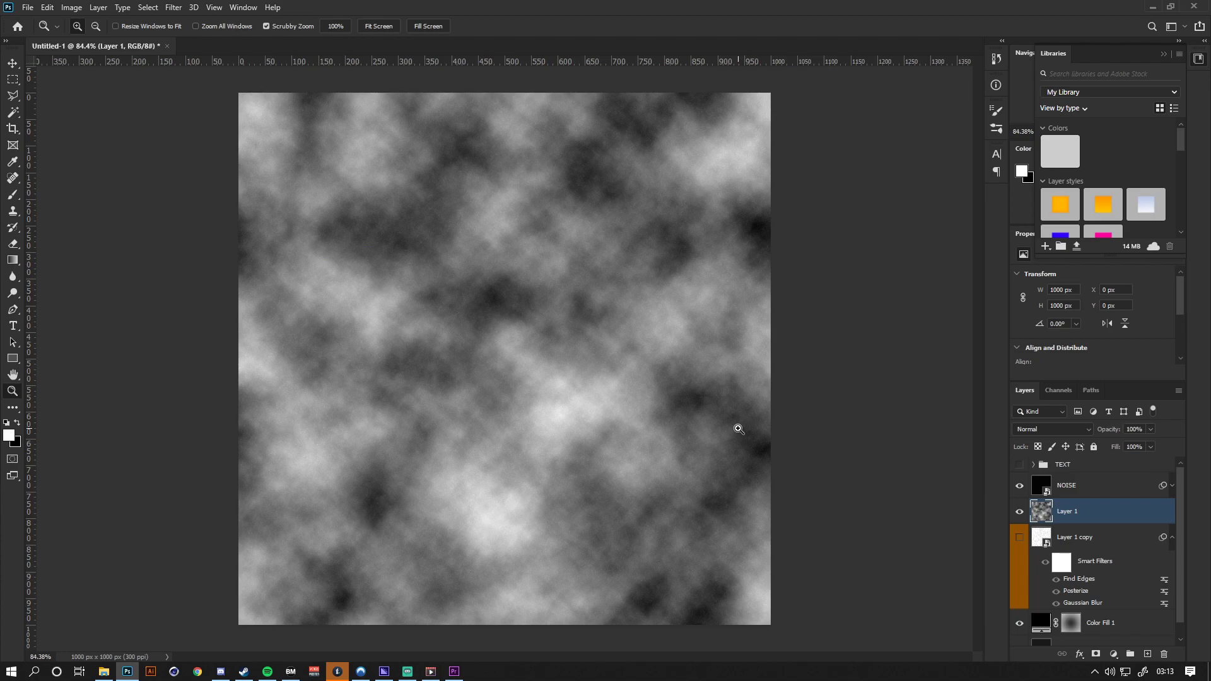
# - Convert the new Layer 1 to a smart object
pyautogui.rightClick(1087, 512)
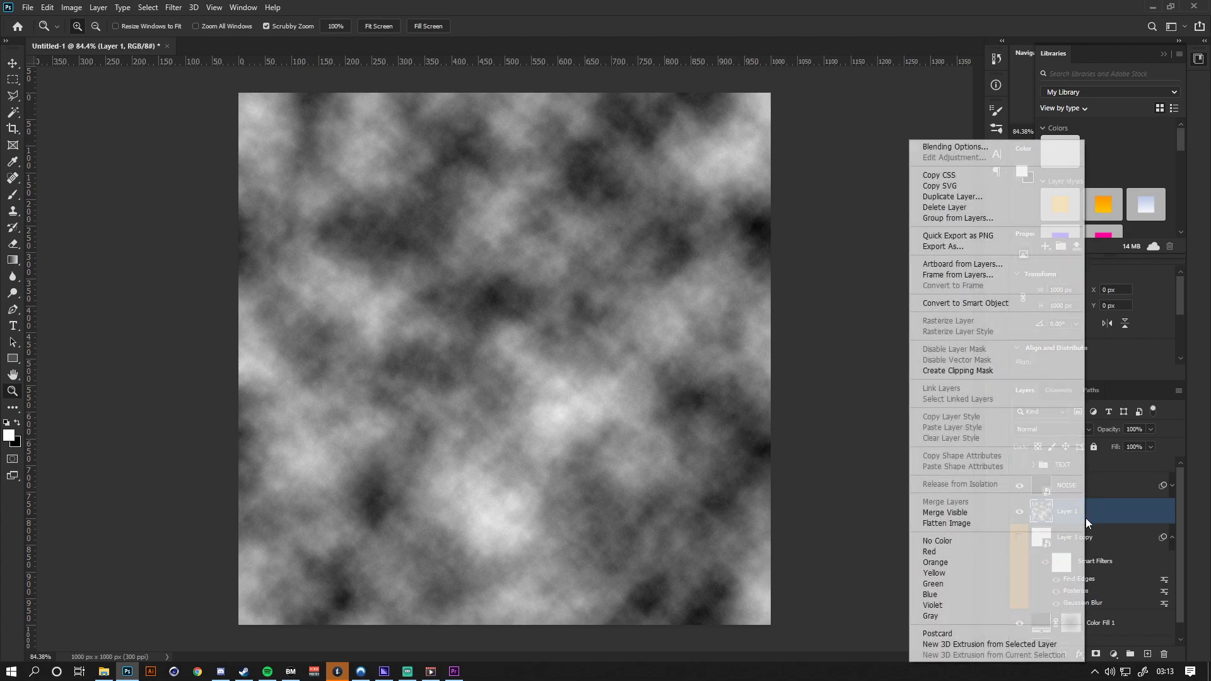
pyautogui.click(1122, 501)
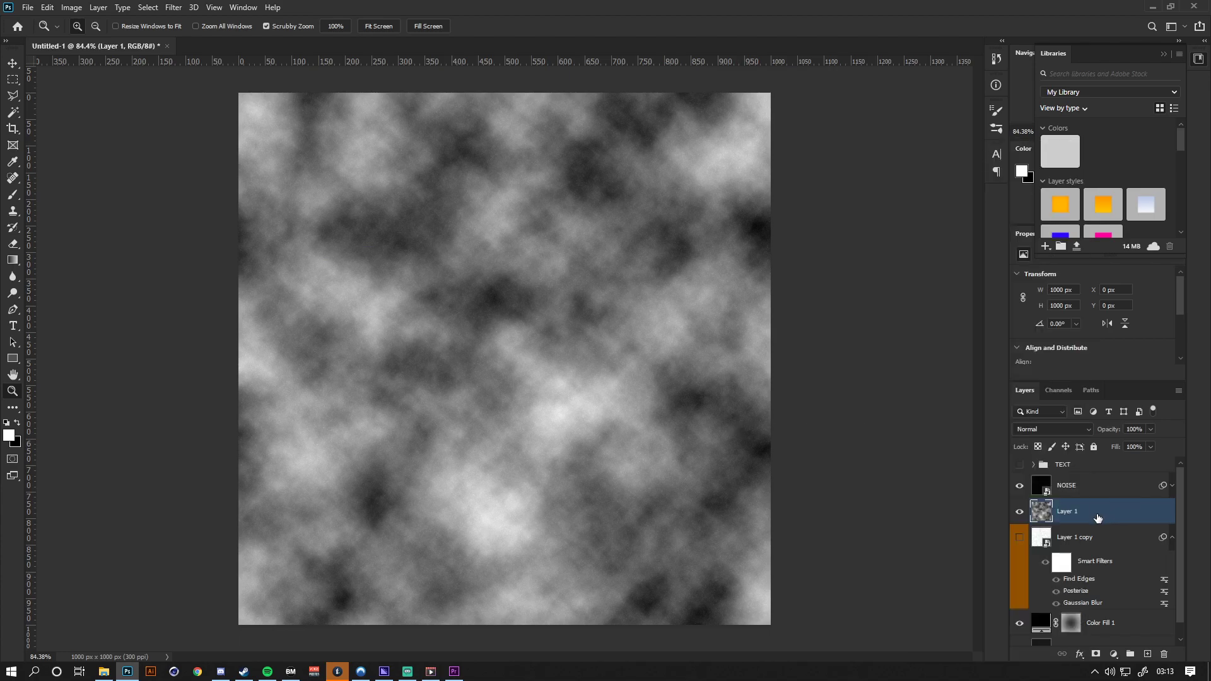
pyautogui.rightClick(1098, 518)
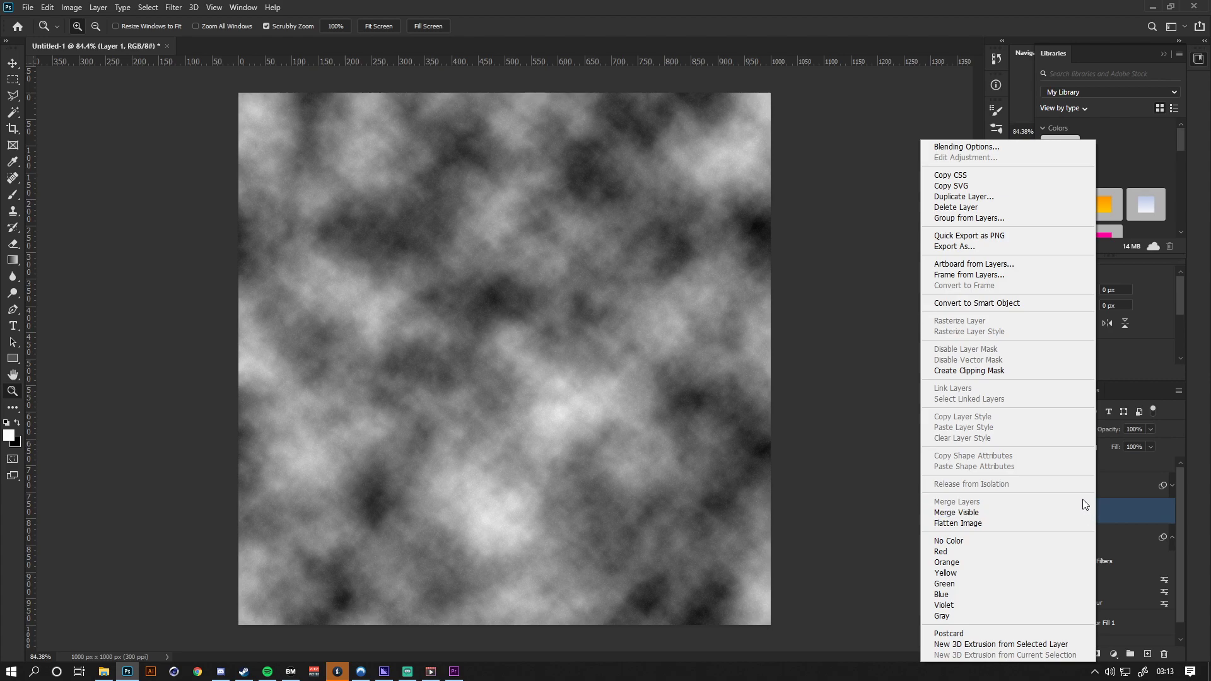
pyautogui.click(1007, 305)
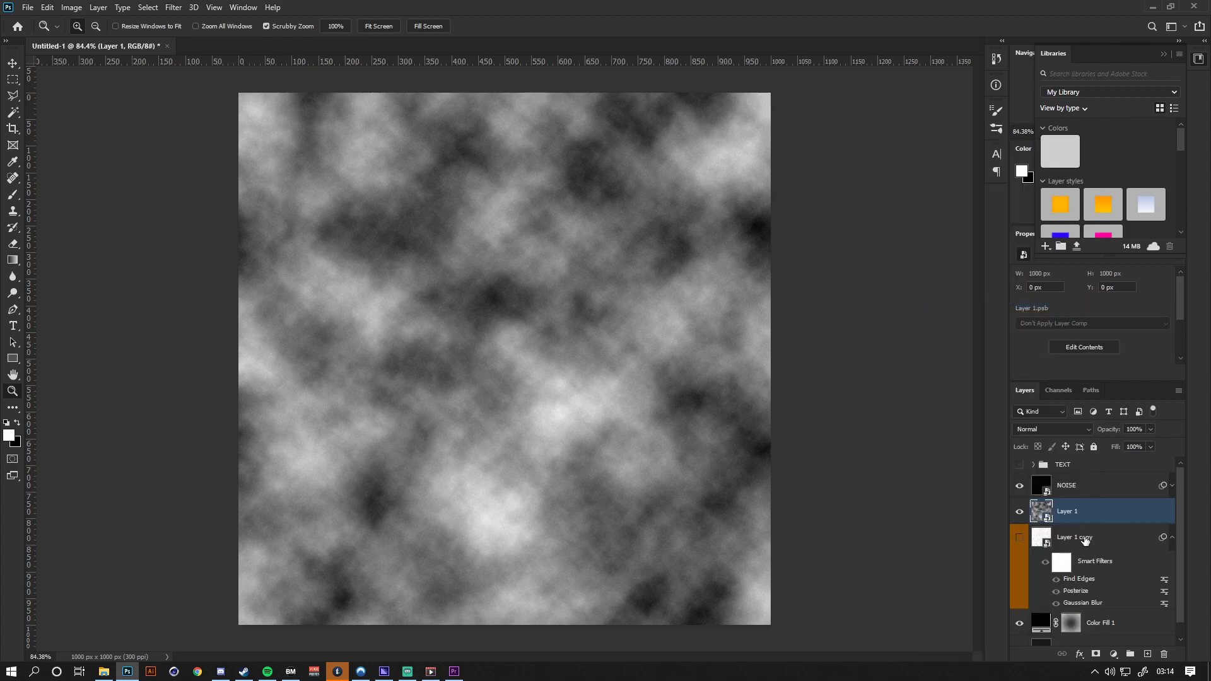
# - Reapply Clouds as a smart filter on Layer 1 and reroll it several times for a new pattern
pyautogui.click(170, 7)
pyautogui.click(190, 19)
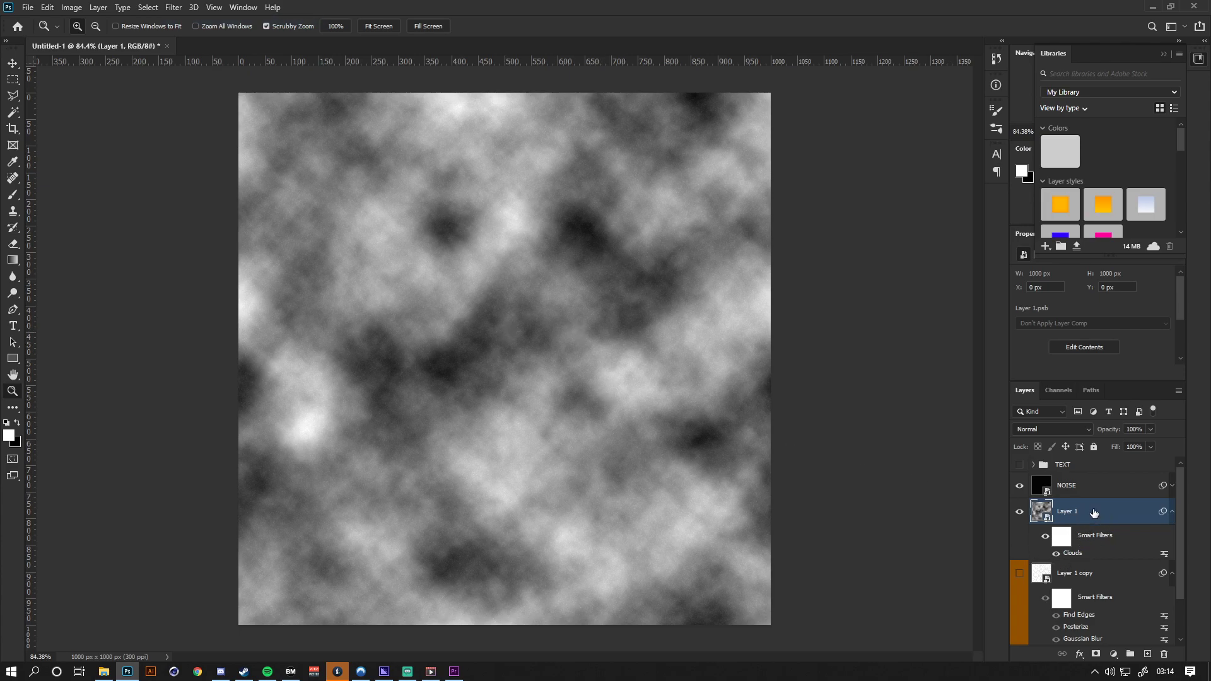
pyautogui.doubleClick(1074, 554)
pyautogui.doubleClick(1075, 554)
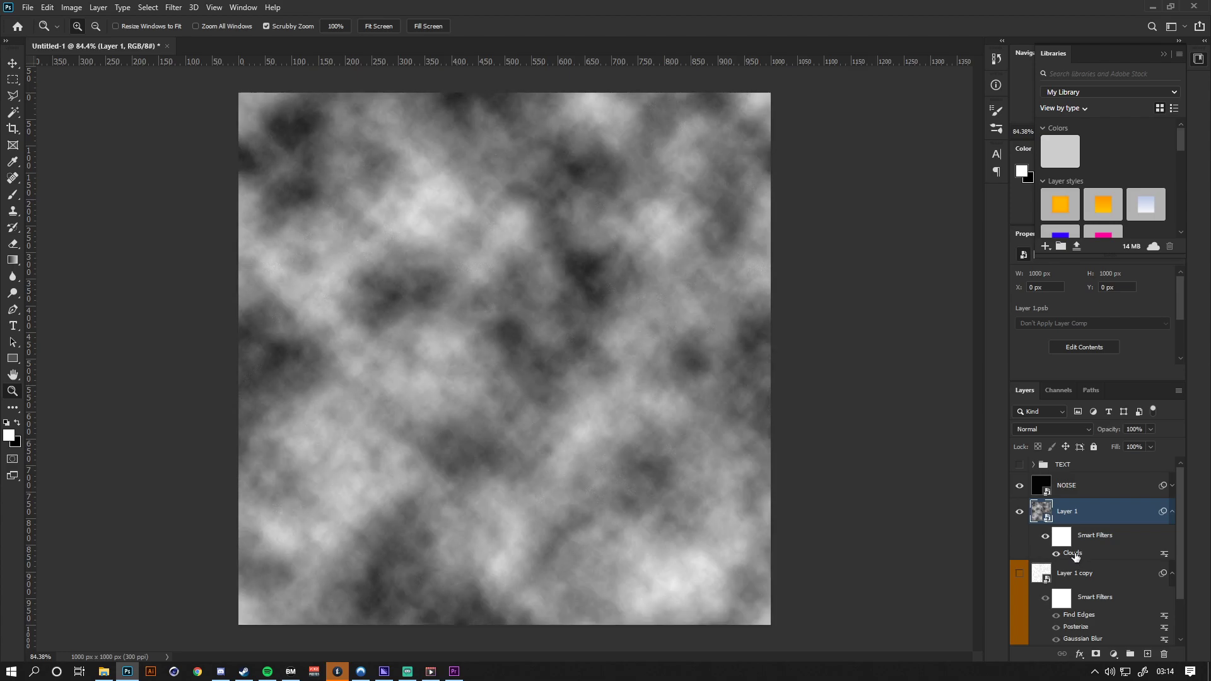
pyautogui.doubleClick(1075, 554)
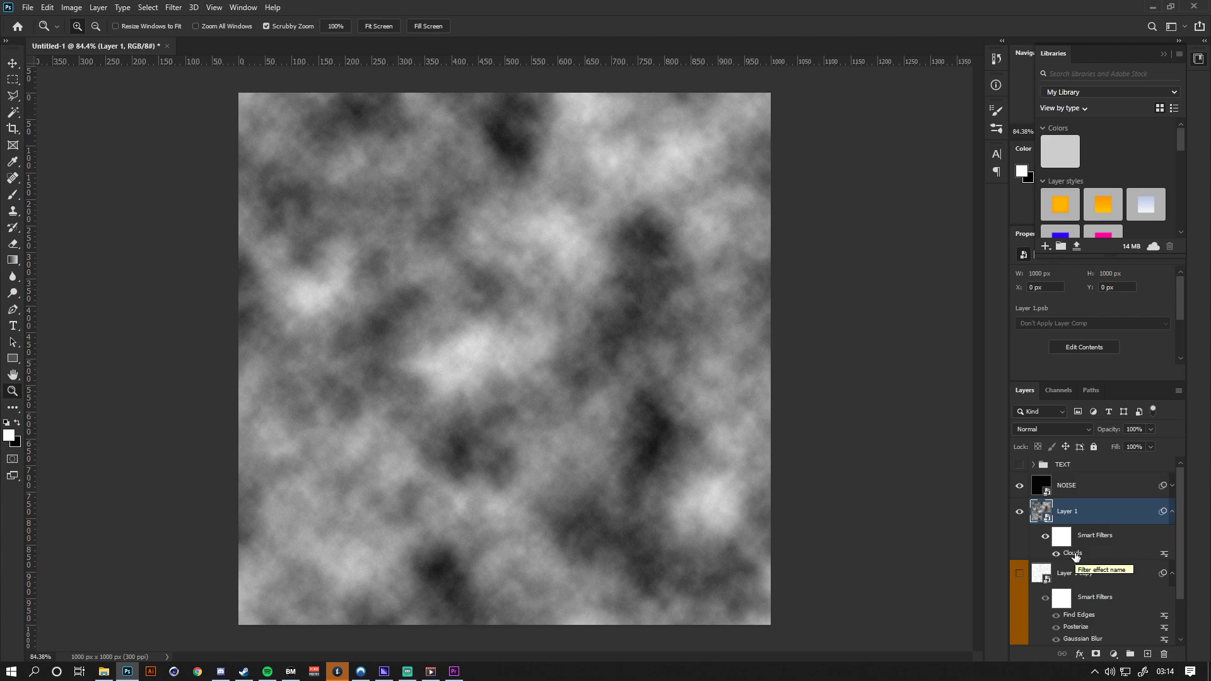
pyautogui.doubleClick(1075, 554)
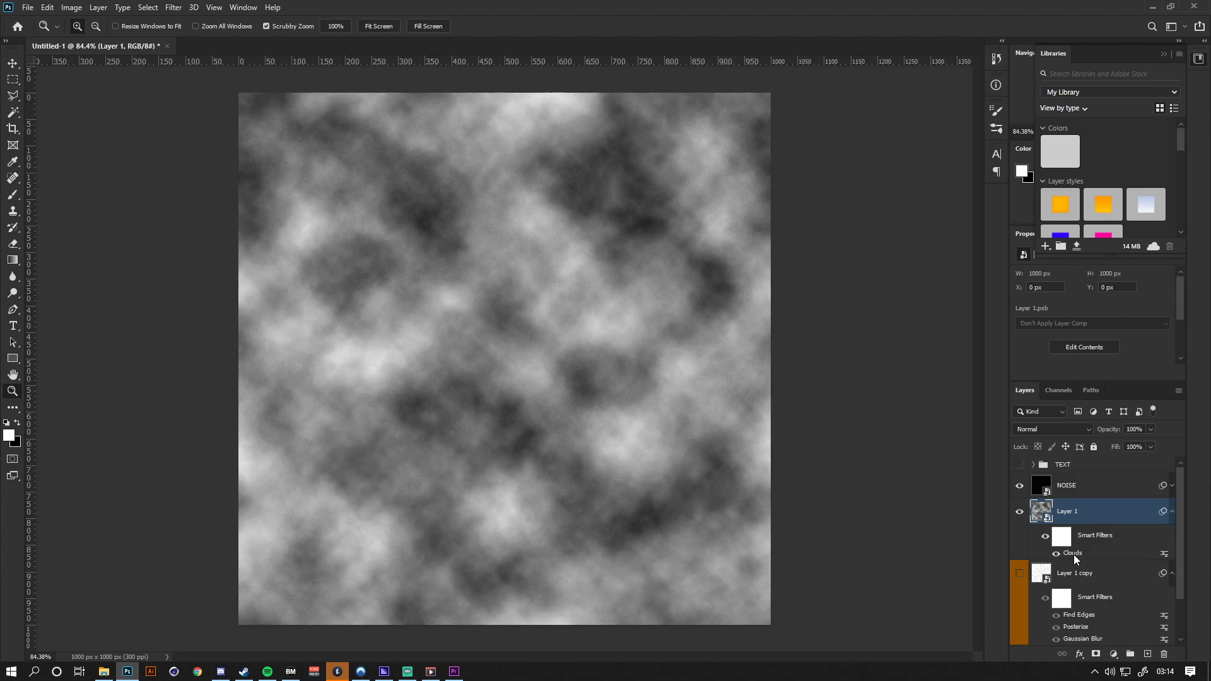
pyautogui.doubleClick(1074, 554)
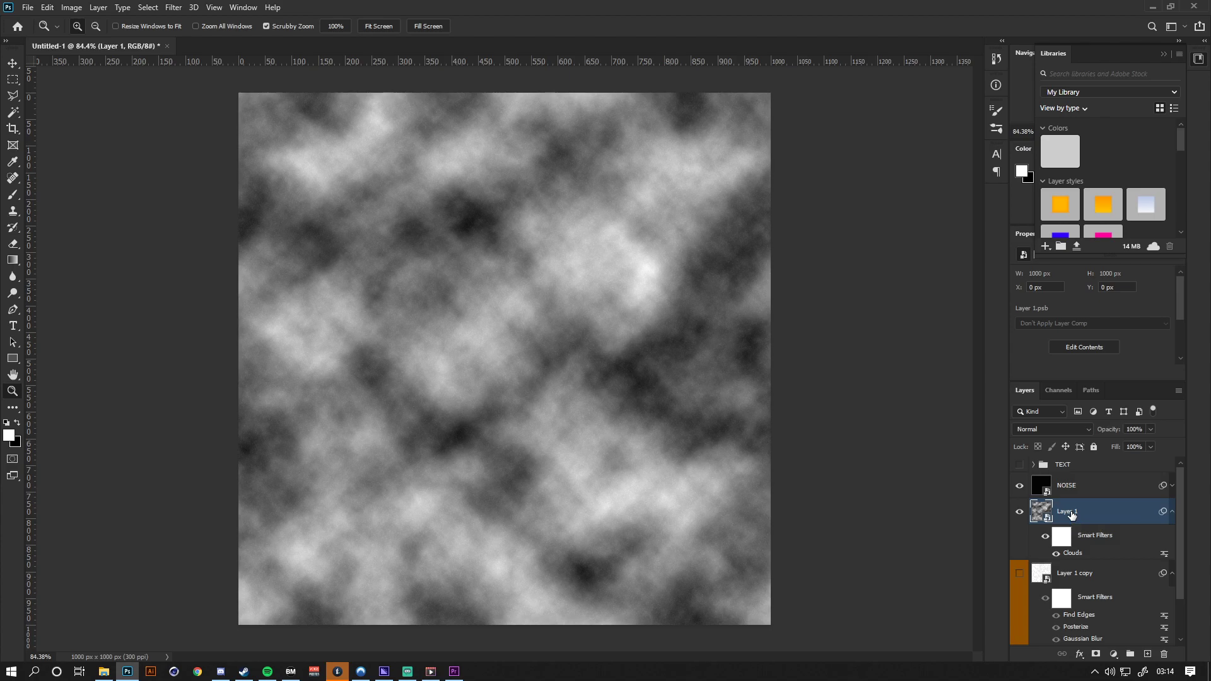
# - Duplicate the clouds layer as Layer 1 copy 2 and regenerate its clouds
pyautogui.hotkey('ctrl', 'j')
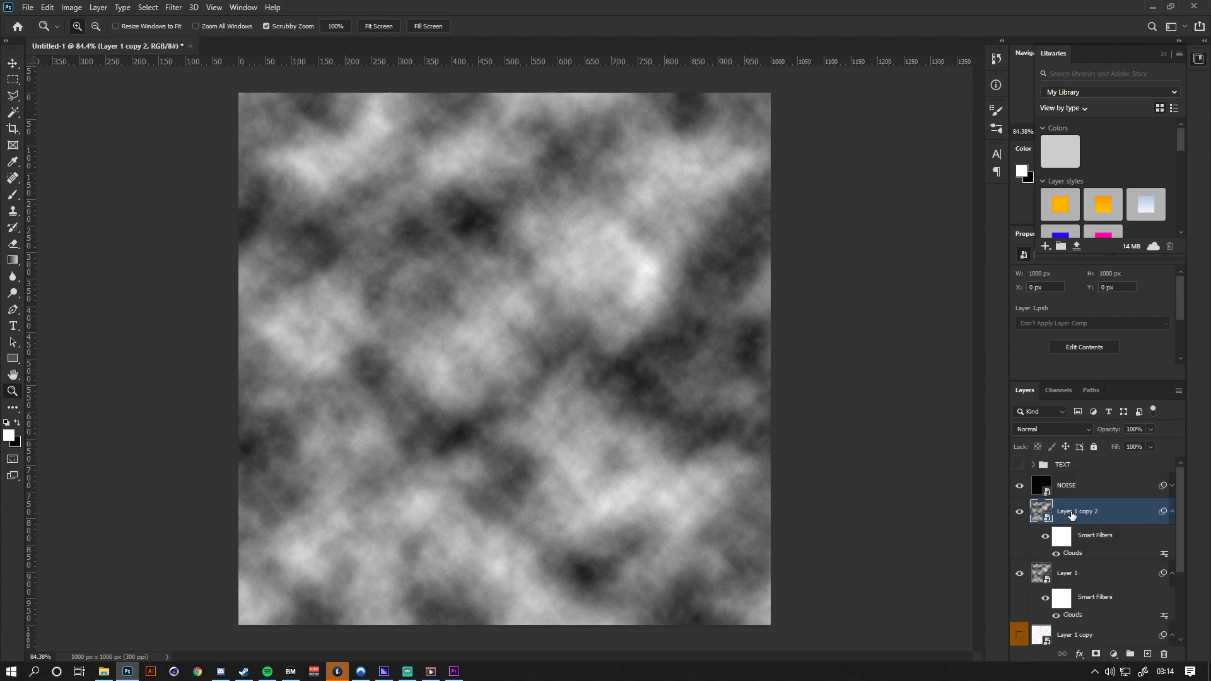
pyautogui.doubleClick(1077, 555)
pyautogui.doubleClick(1077, 555)
pyautogui.doubleClick(1077, 556)
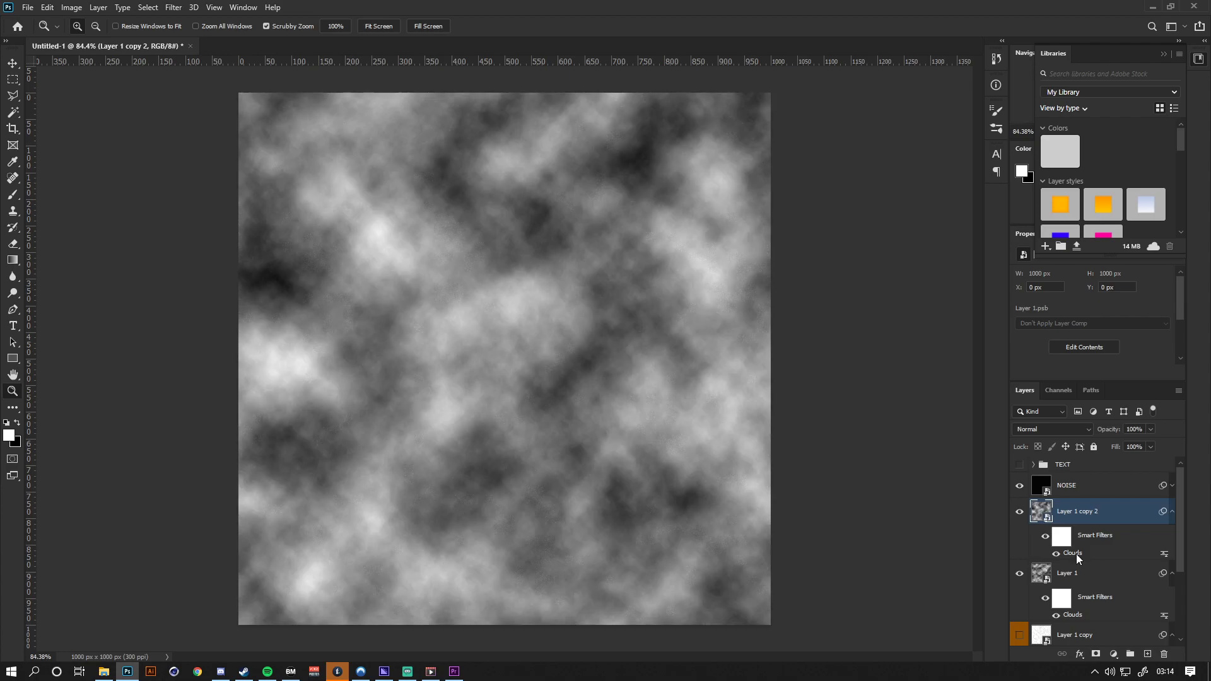
pyautogui.doubleClick(1077, 557)
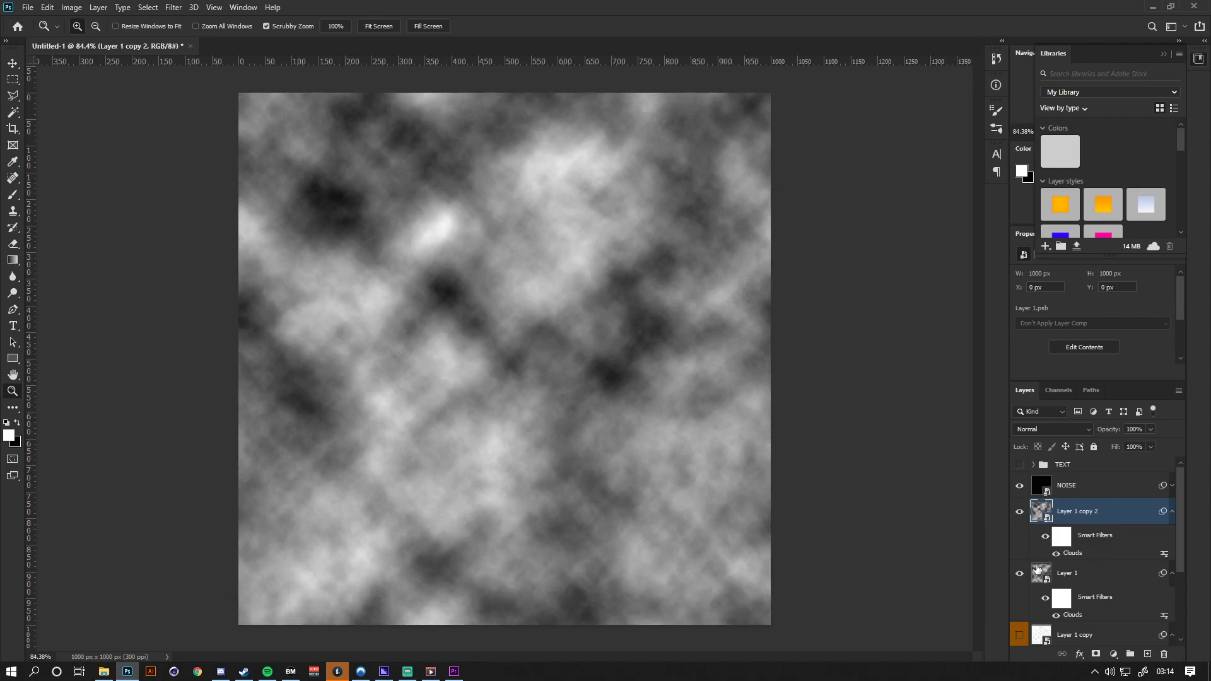
# - Set Layer 1 copy 2 to Overlay and merge it with Layer 1
pyautogui.click(1020, 512)
pyautogui.click(1020, 511)
pyautogui.click(1052, 430)
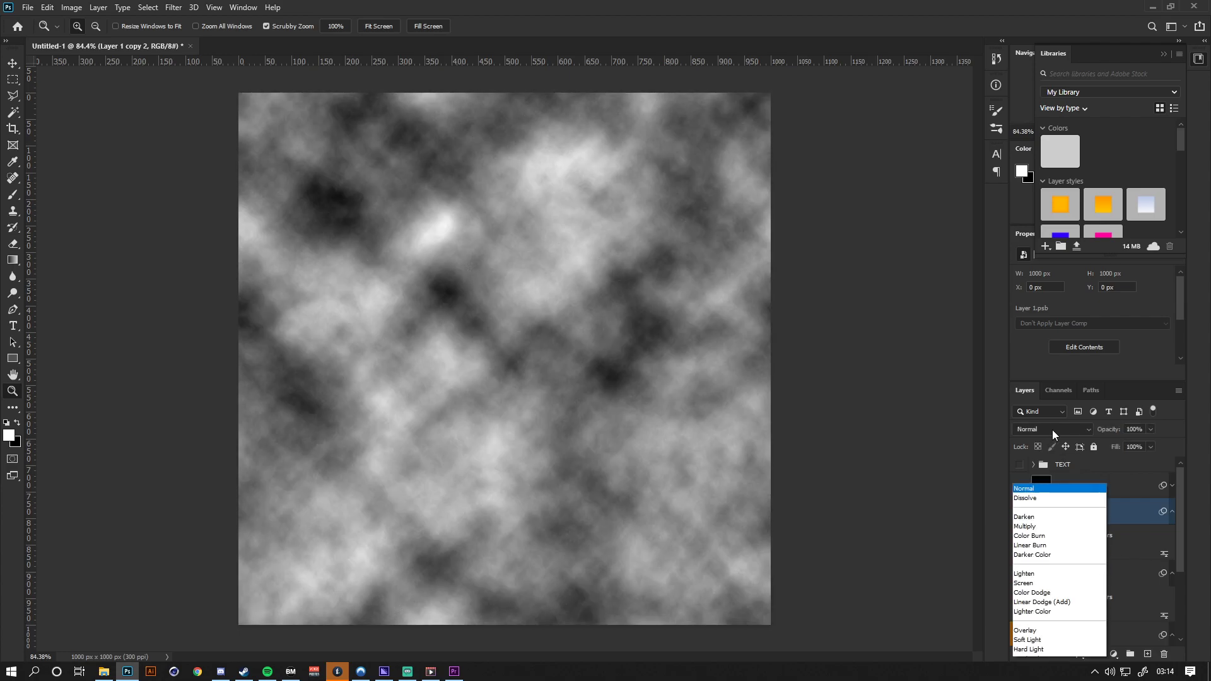
pyautogui.click(1044, 501)
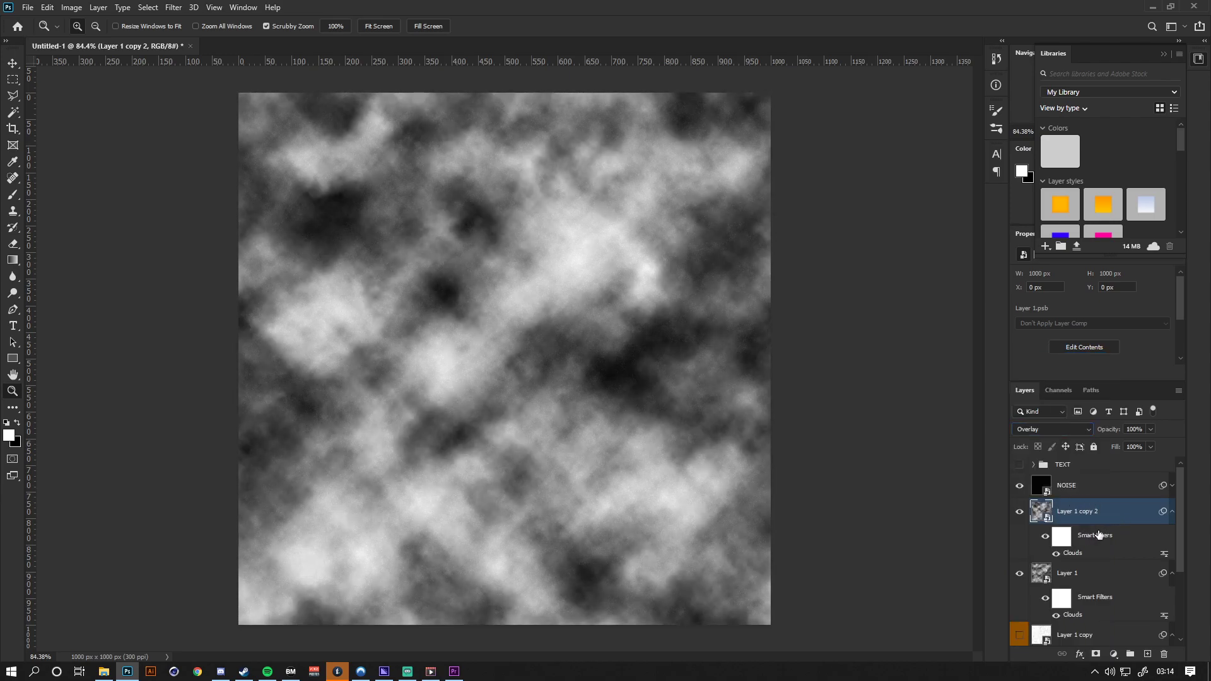
pyautogui.keyDown('ctrl'); pyautogui.click(1093, 579); pyautogui.keyUp('ctrl')
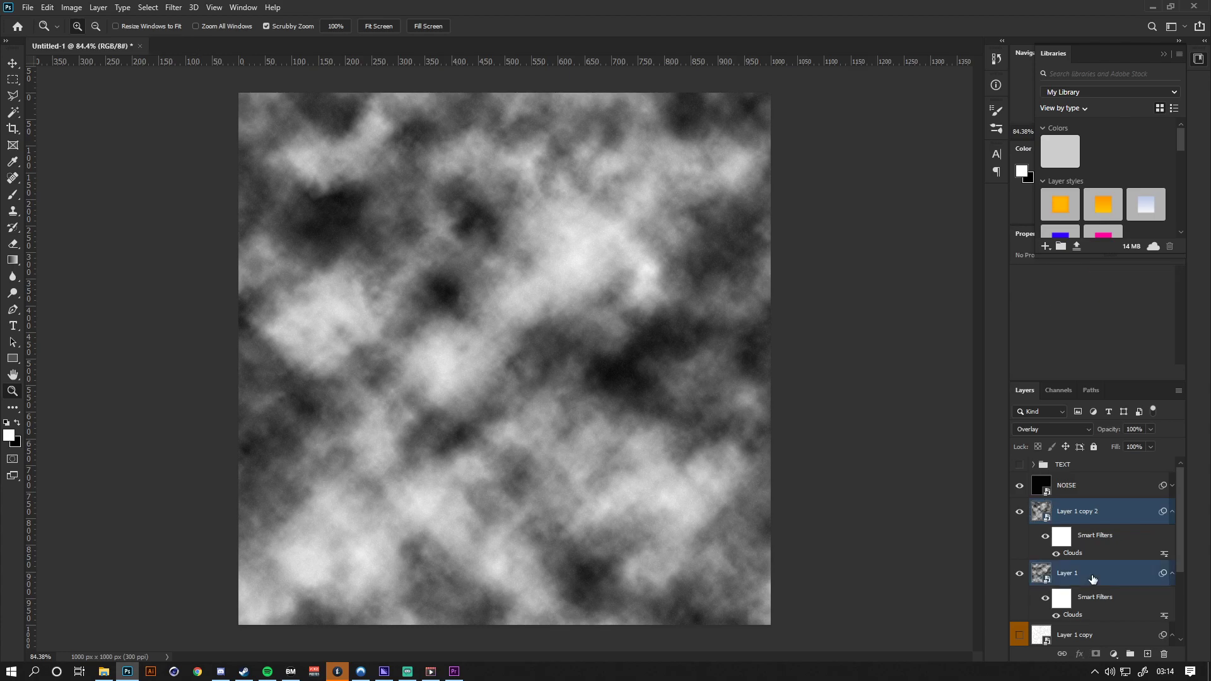
pyautogui.hotkey('ctrl', 'e')
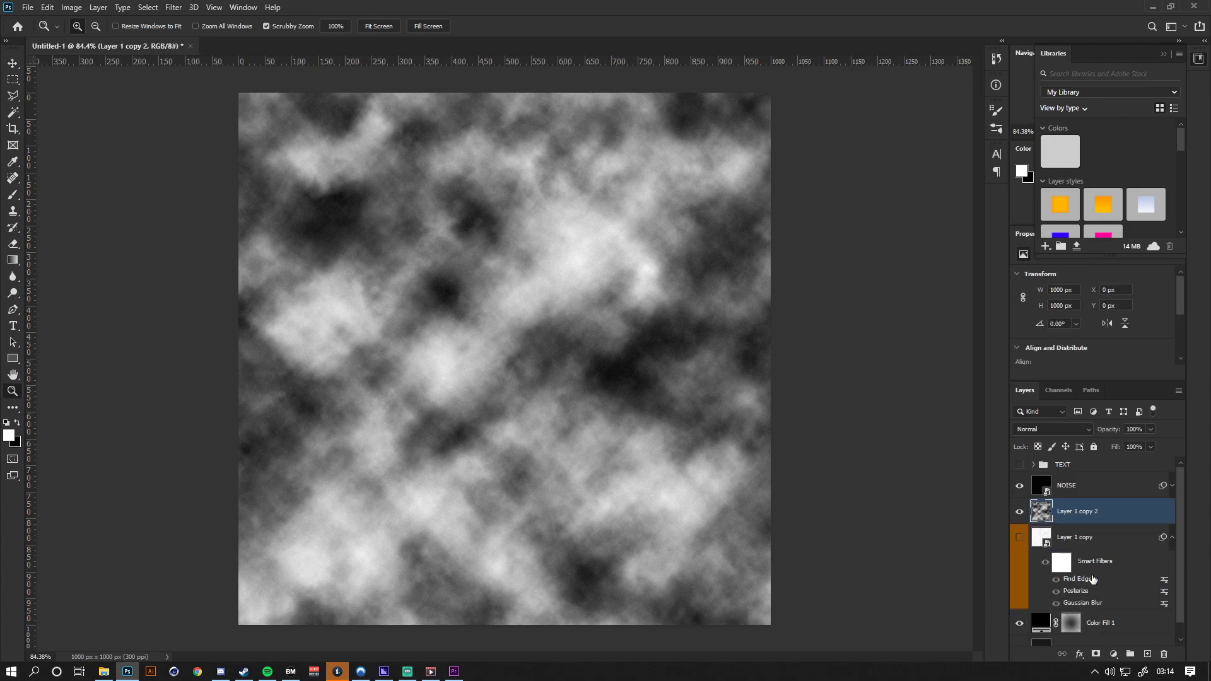
# - Make the merged clouds layer a smart object and preview a 15-pixel Gaussian Blur on it
pyautogui.rightClick(1084, 524)
pyautogui.click(989, 307)
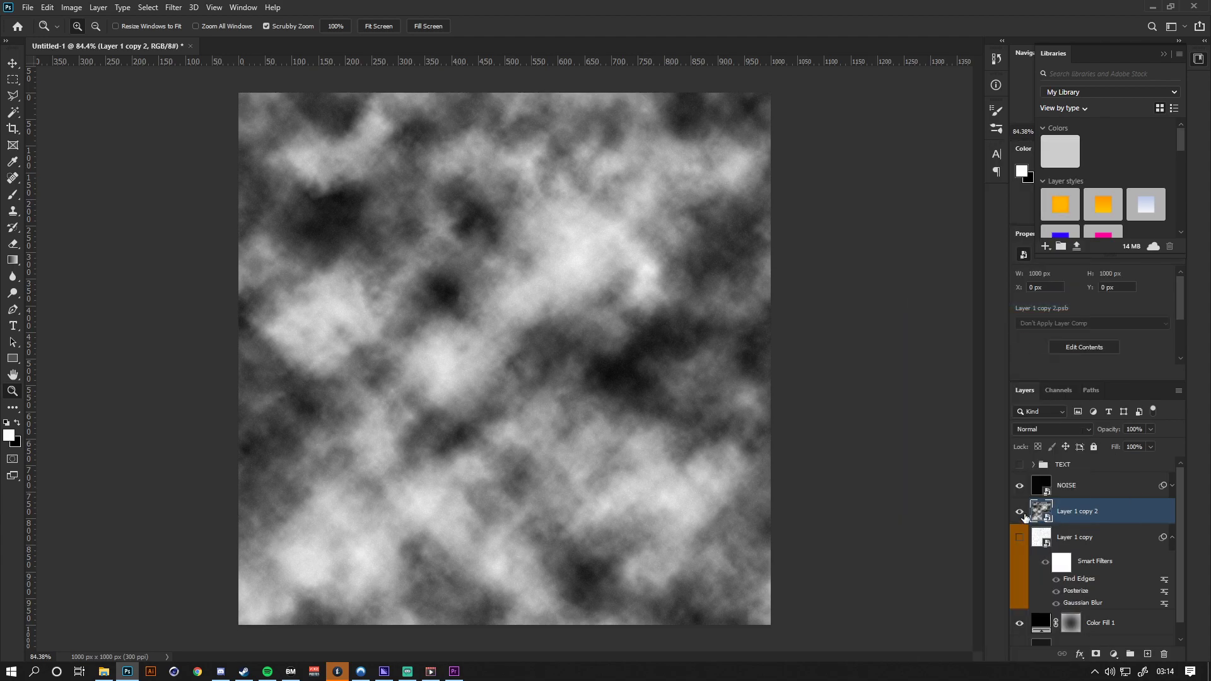
pyautogui.click(172, 7)
pyautogui.moveTo(209, 147)
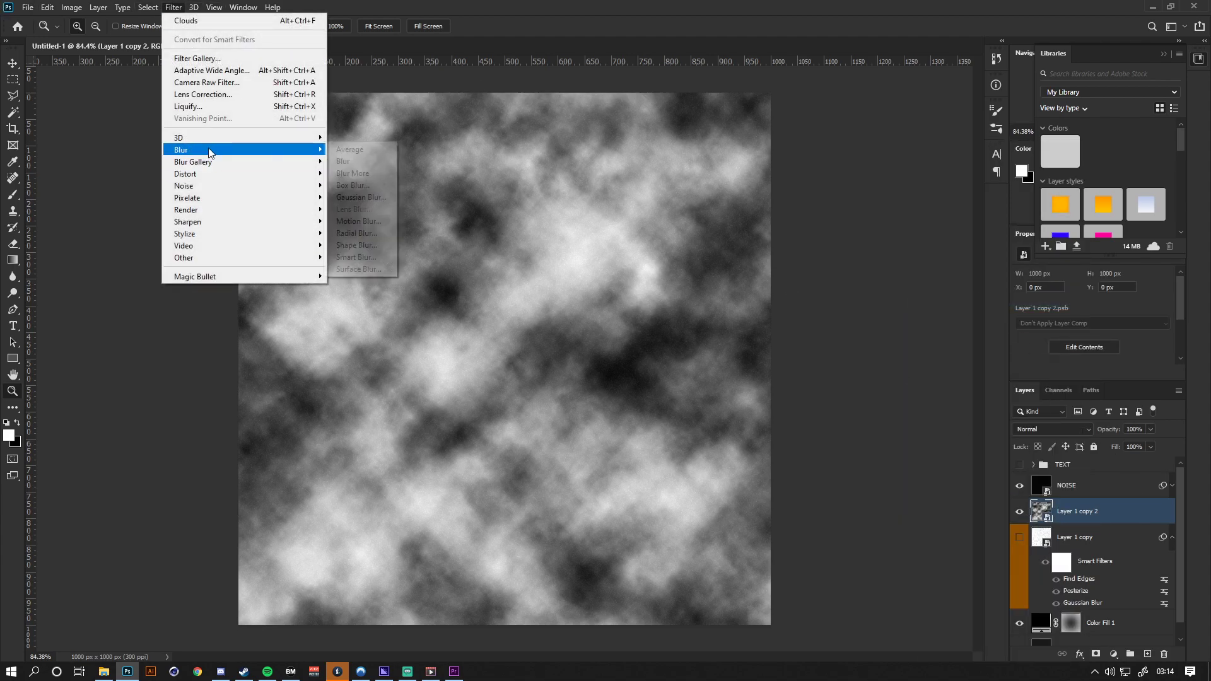
pyautogui.click(360, 197)
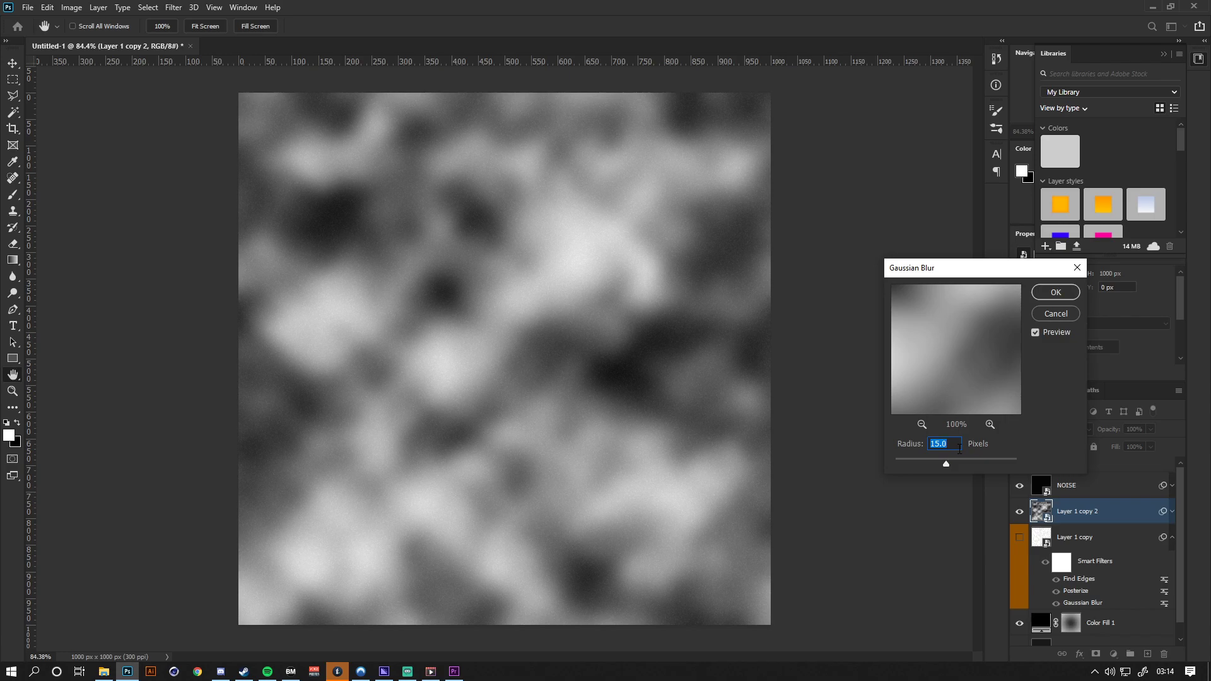
# - Apply the 15-pixel blur, then Posterize the clouds with 12 levels
pyautogui.click(1040, 290)
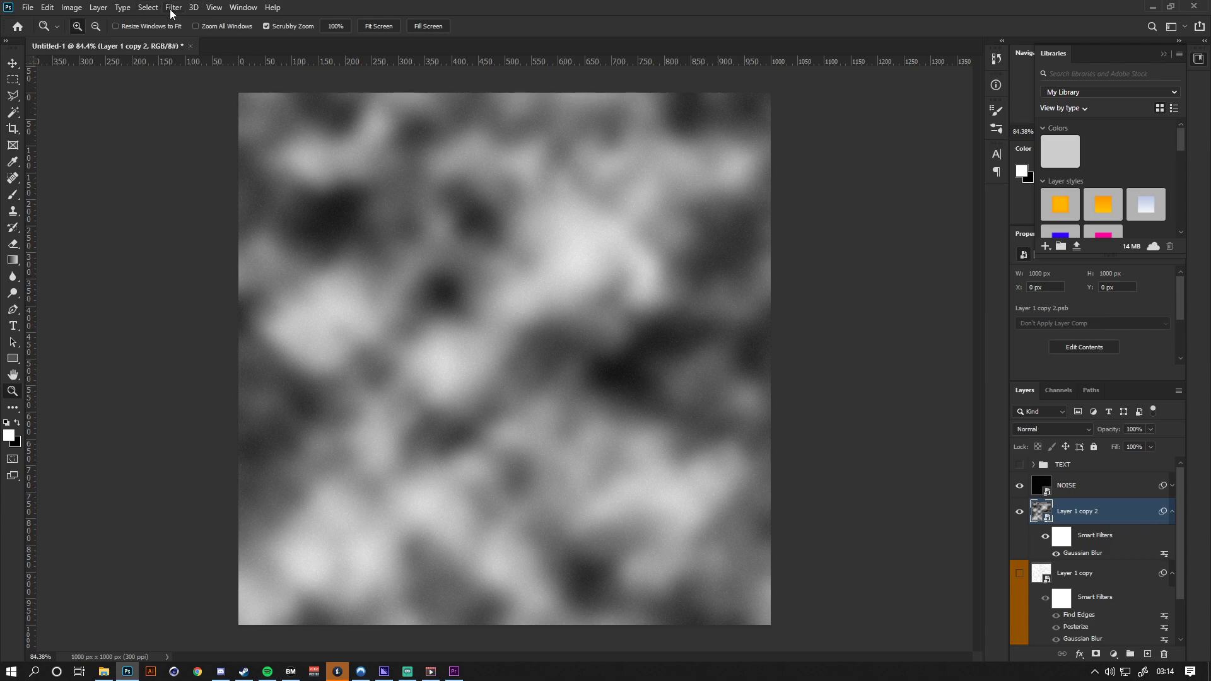
pyautogui.click(71, 7)
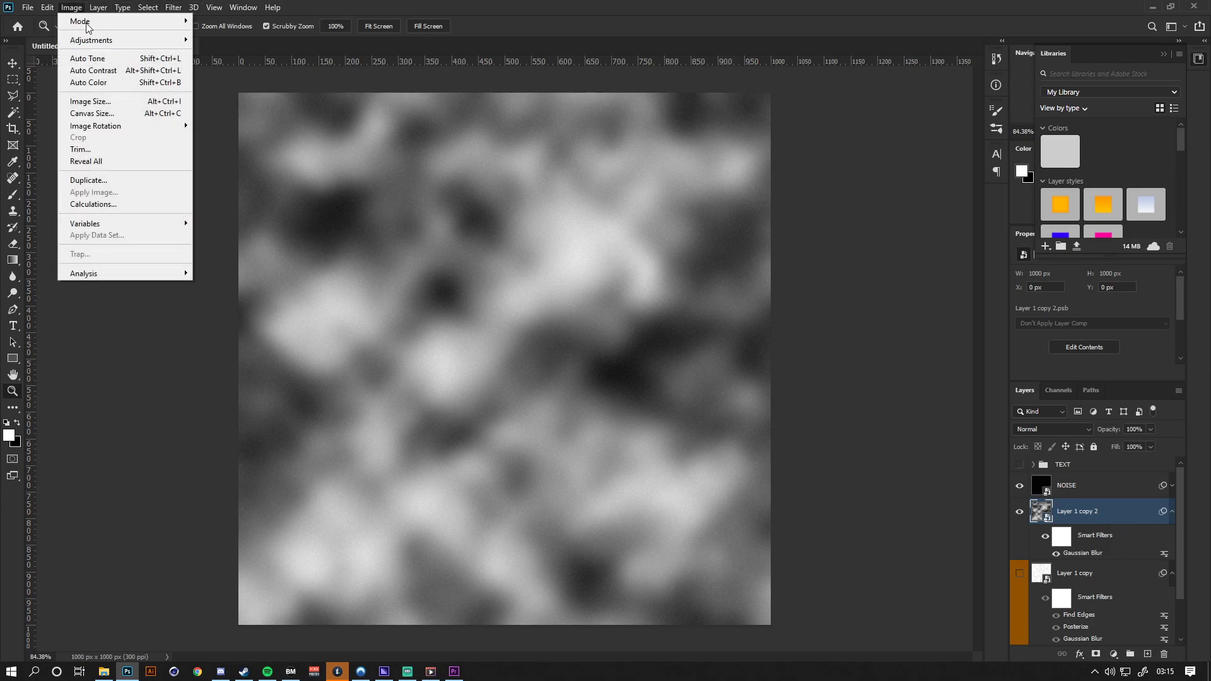
pyautogui.moveTo(93, 41)
pyautogui.click(249, 196)
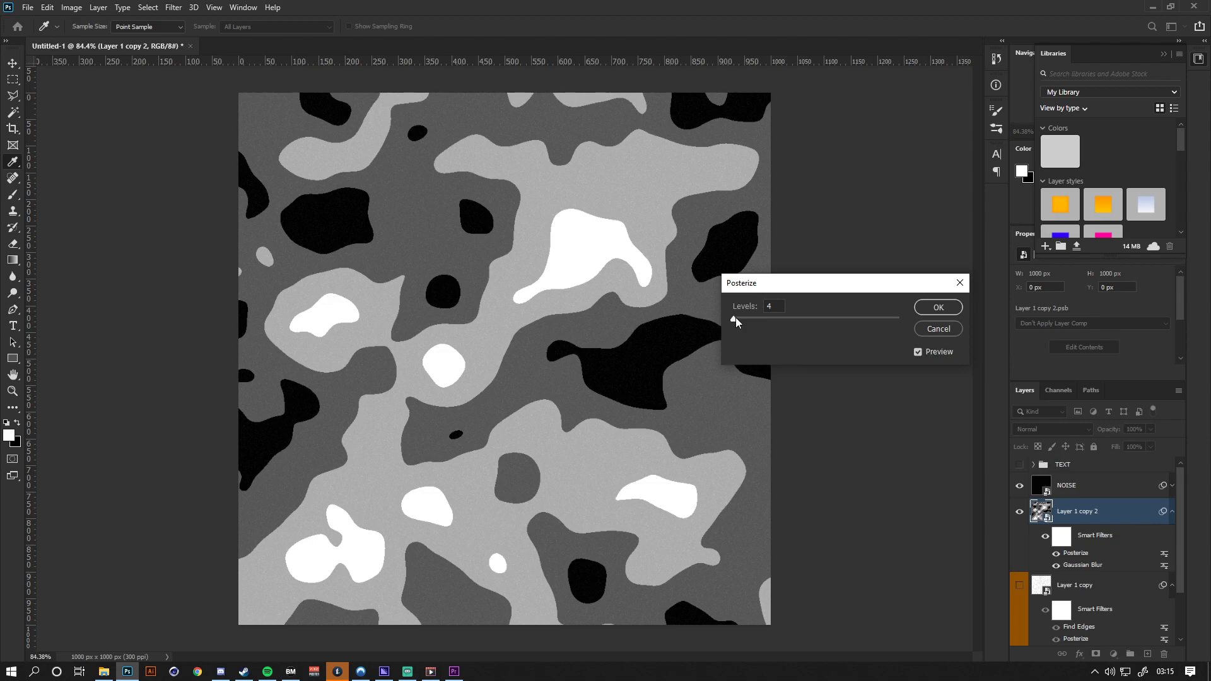
pyautogui.moveTo(736, 319); pyautogui.dragTo(739, 320)
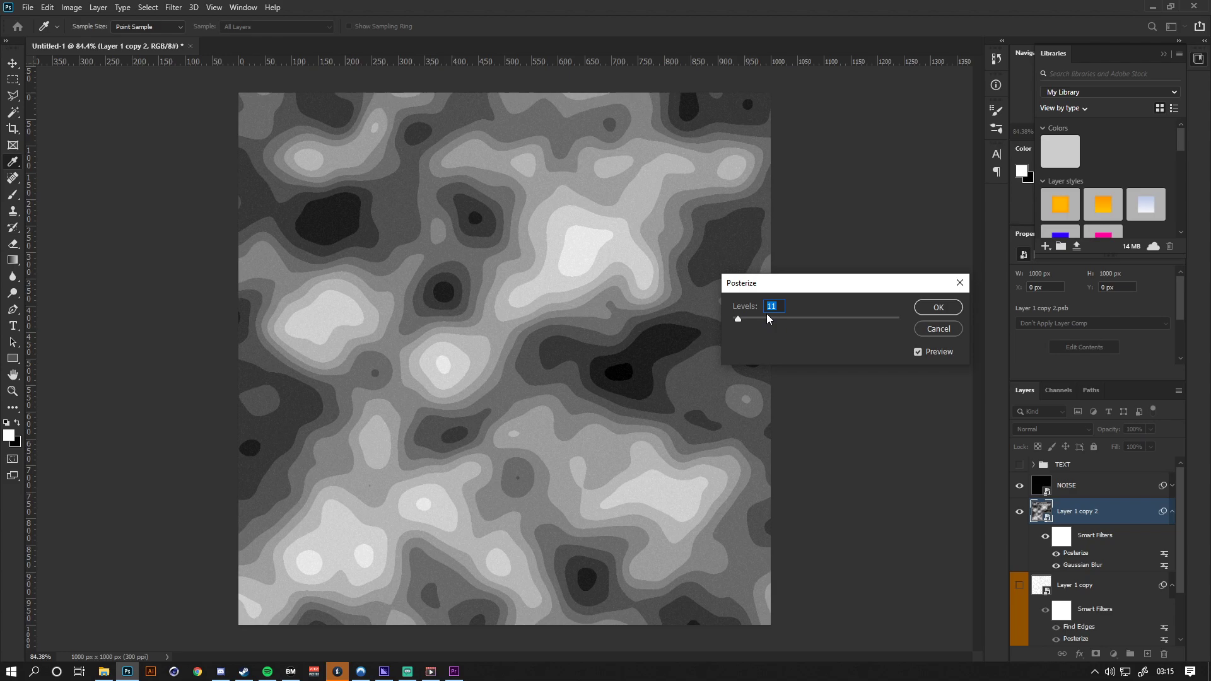
pyautogui.write('12')
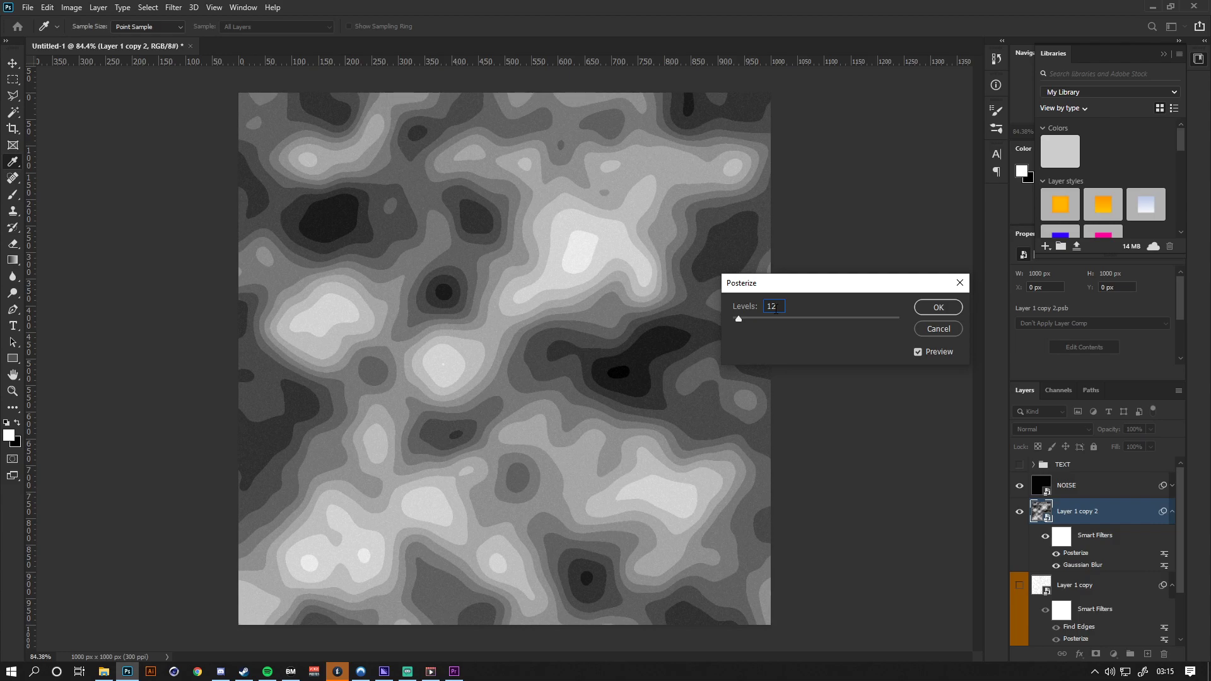
pyautogui.click(949, 309)
pyautogui.press('z')
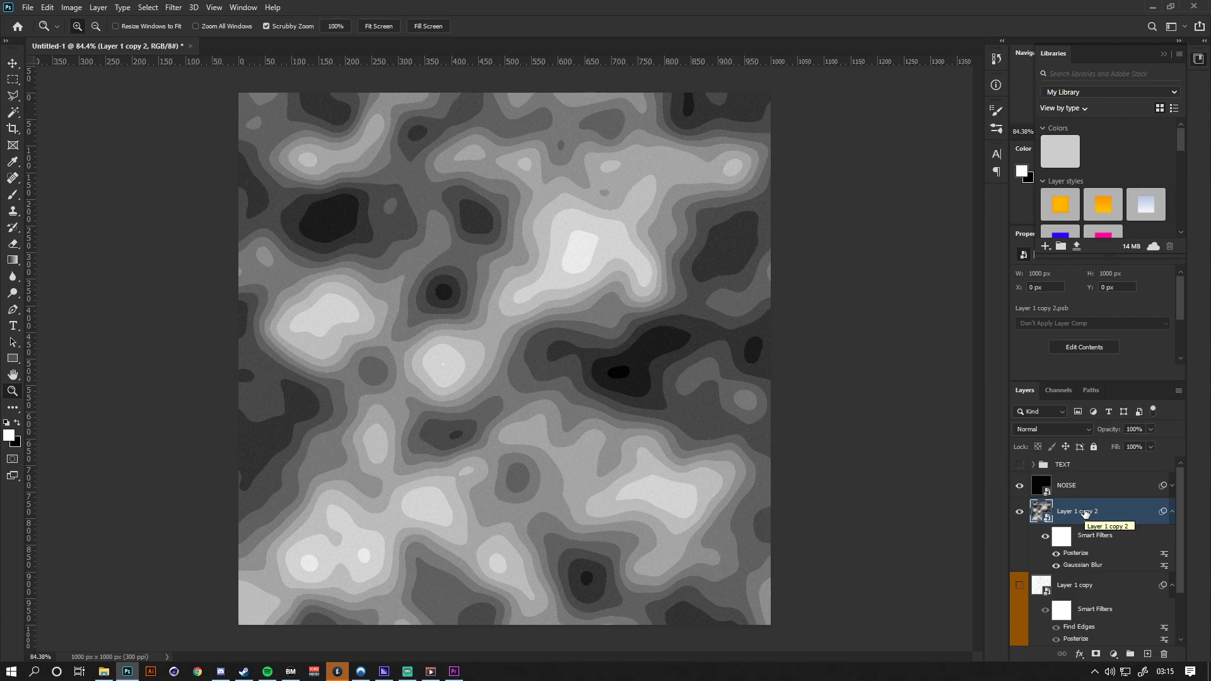
# - Apply Find Edges to turn the grey bands into contour lines
pyautogui.click(178, 6)
pyautogui.moveTo(252, 235)
pyautogui.click(385, 269)
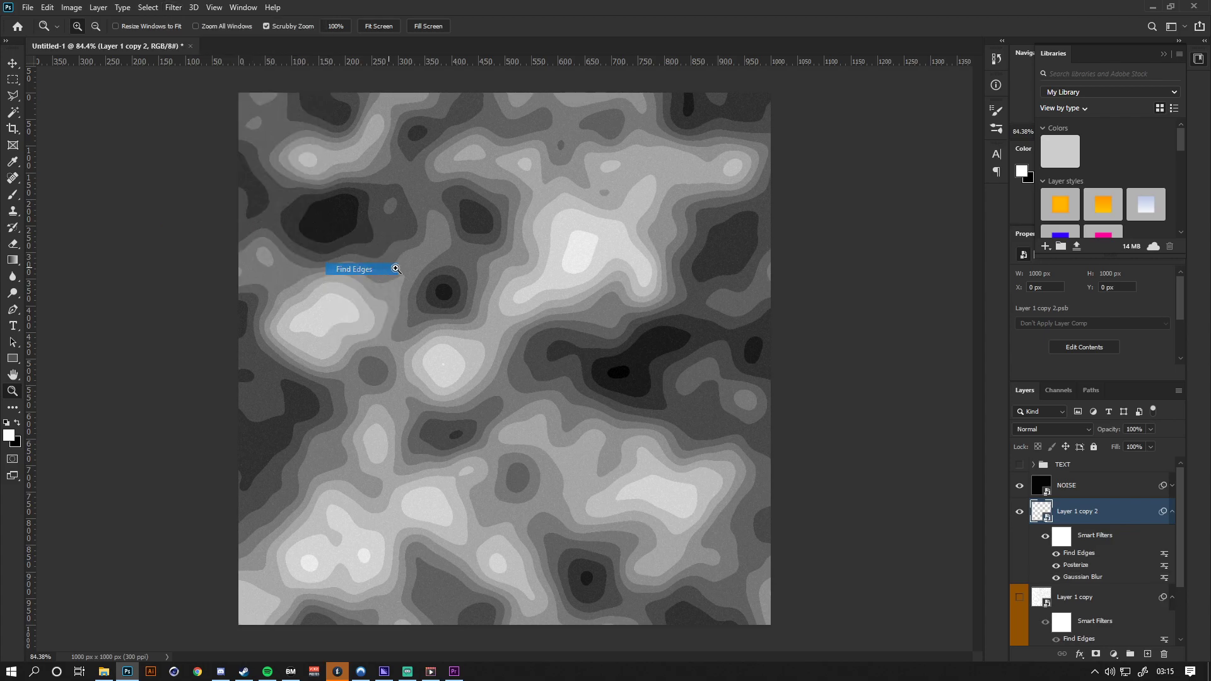
pyautogui.moveTo(527, 346); pyautogui.dragTo(438, 397)
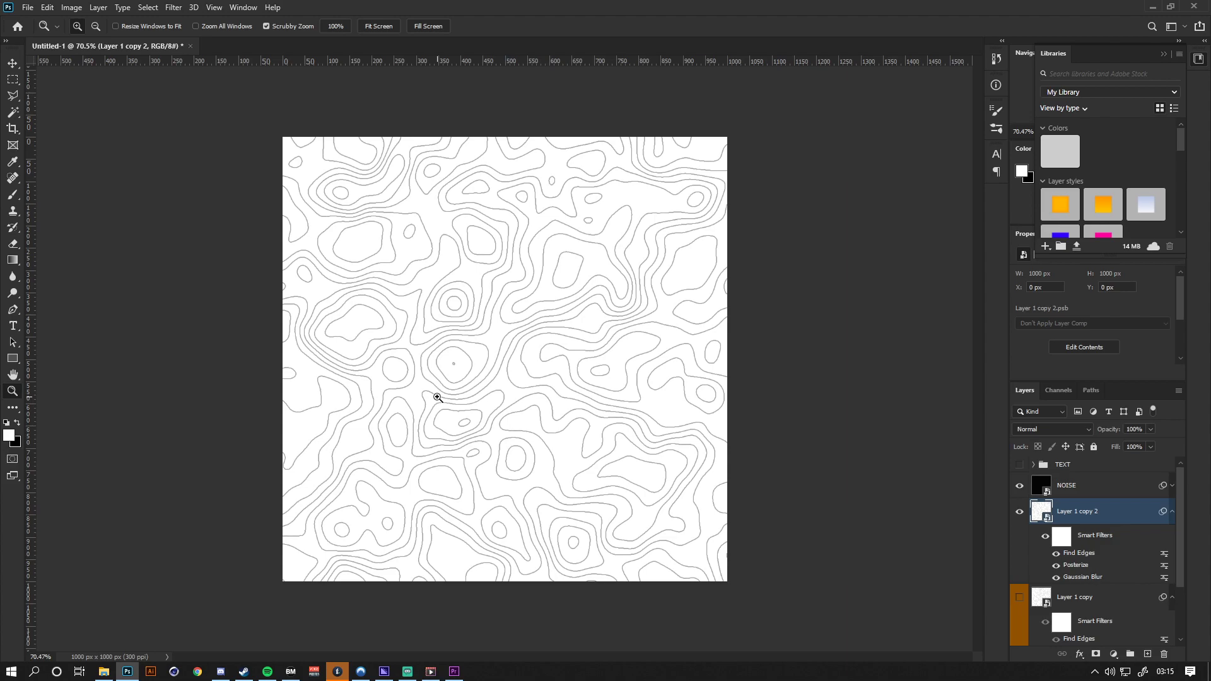
# - Blend the contour layer in Overlay at 55% opacity
pyautogui.click(1058, 429)
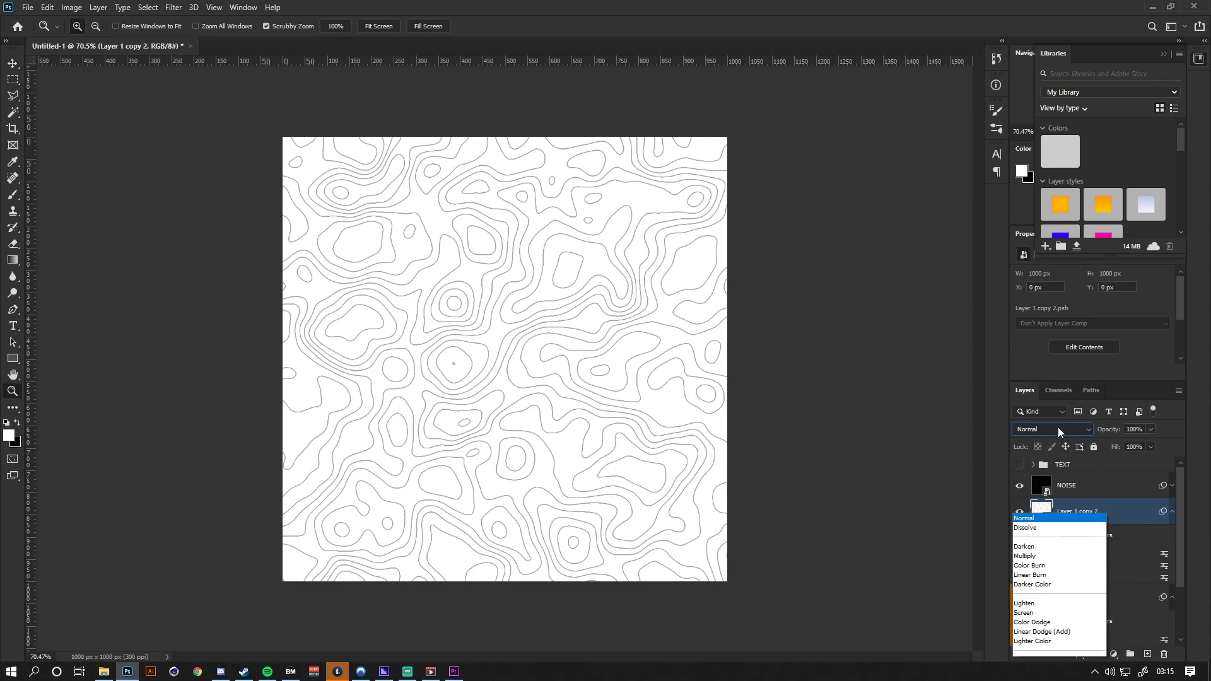
pyautogui.click(1048, 359)
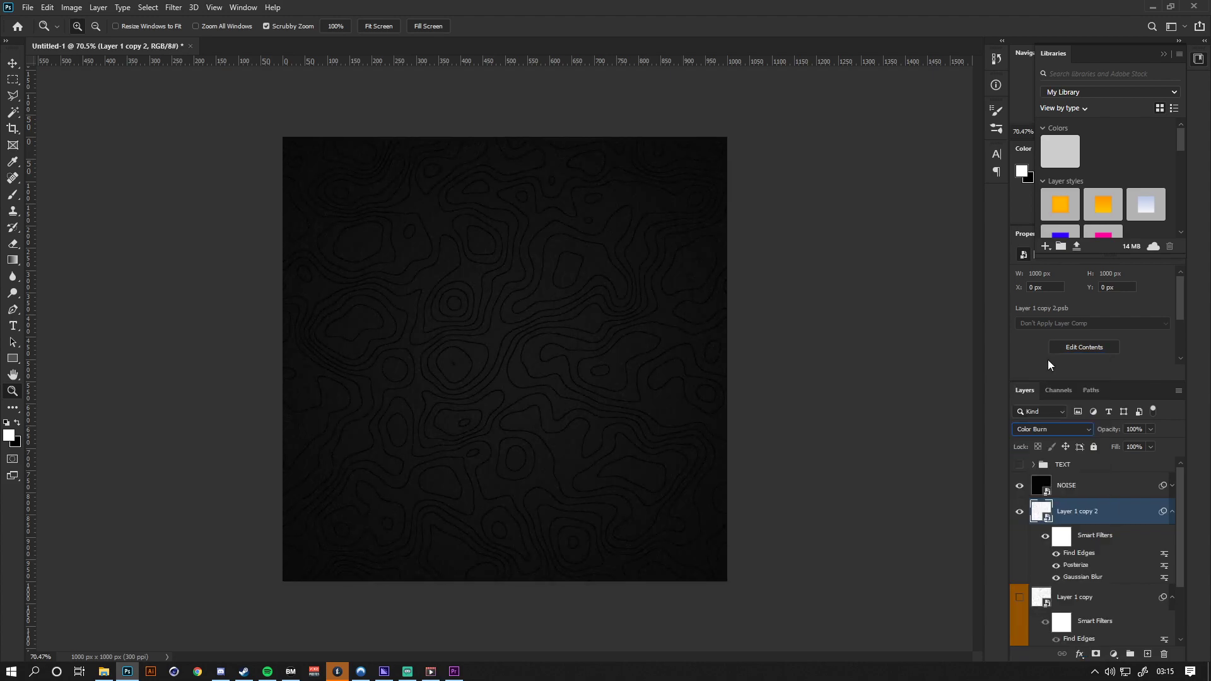
pyautogui.press('Down')
pyautogui.press('Down')
pyautogui.press('Down')
pyautogui.press('Down')
pyautogui.press('Down')
pyautogui.press('Down')
pyautogui.press('Down')
pyautogui.press('Down')
pyautogui.press('Down')
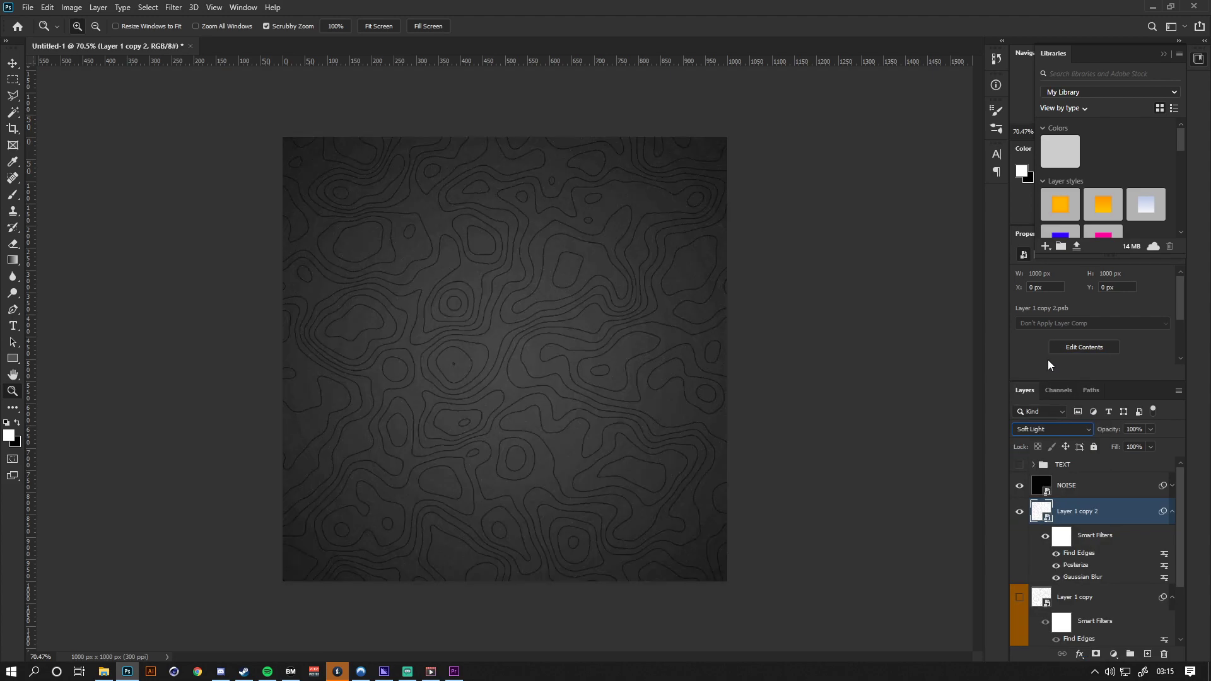
pyautogui.press('Up')
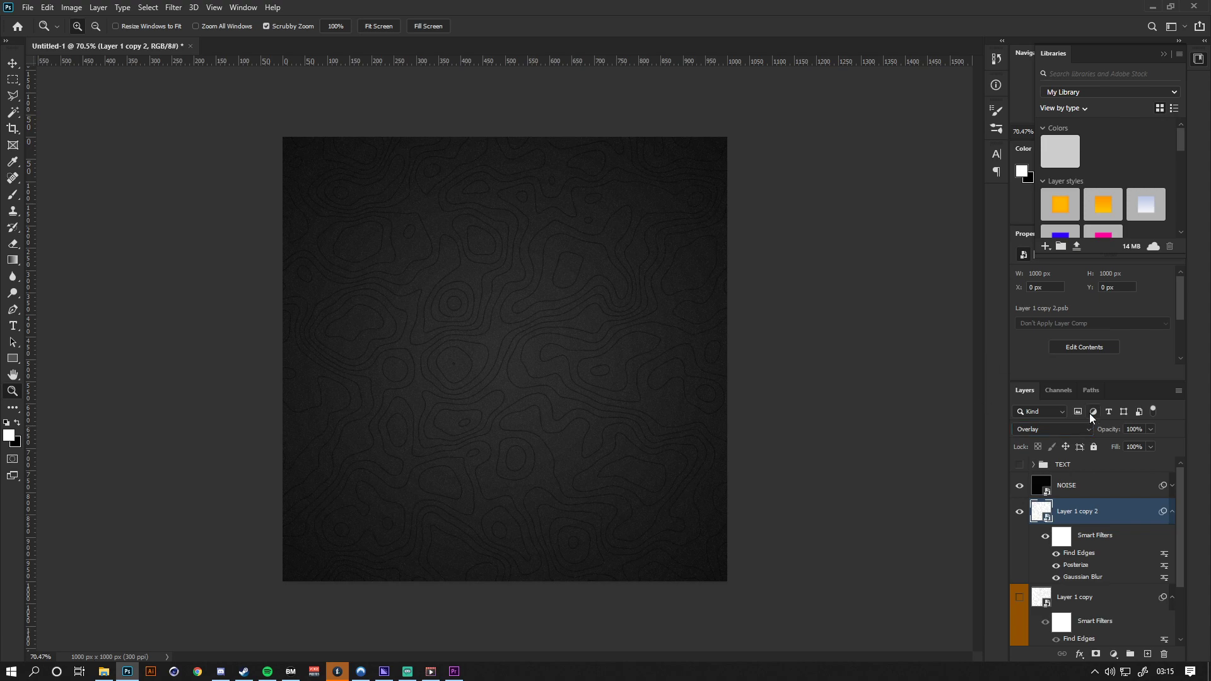
pyautogui.moveTo(1093, 425); pyautogui.dragTo(1093, 430)
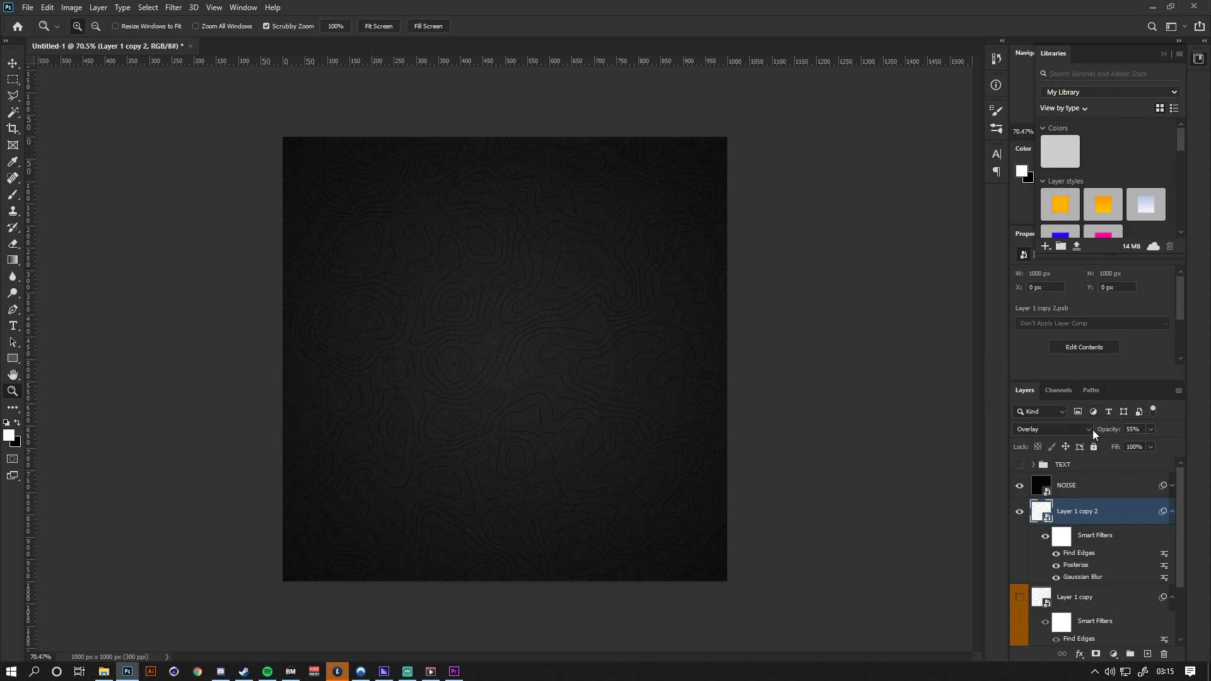
# - Show the TEXT group so the title appears over the contours
pyautogui.click(1019, 465)
pyautogui.click(1066, 465)
pyautogui.moveTo(509, 345); pyautogui.dragTo(509, 344)
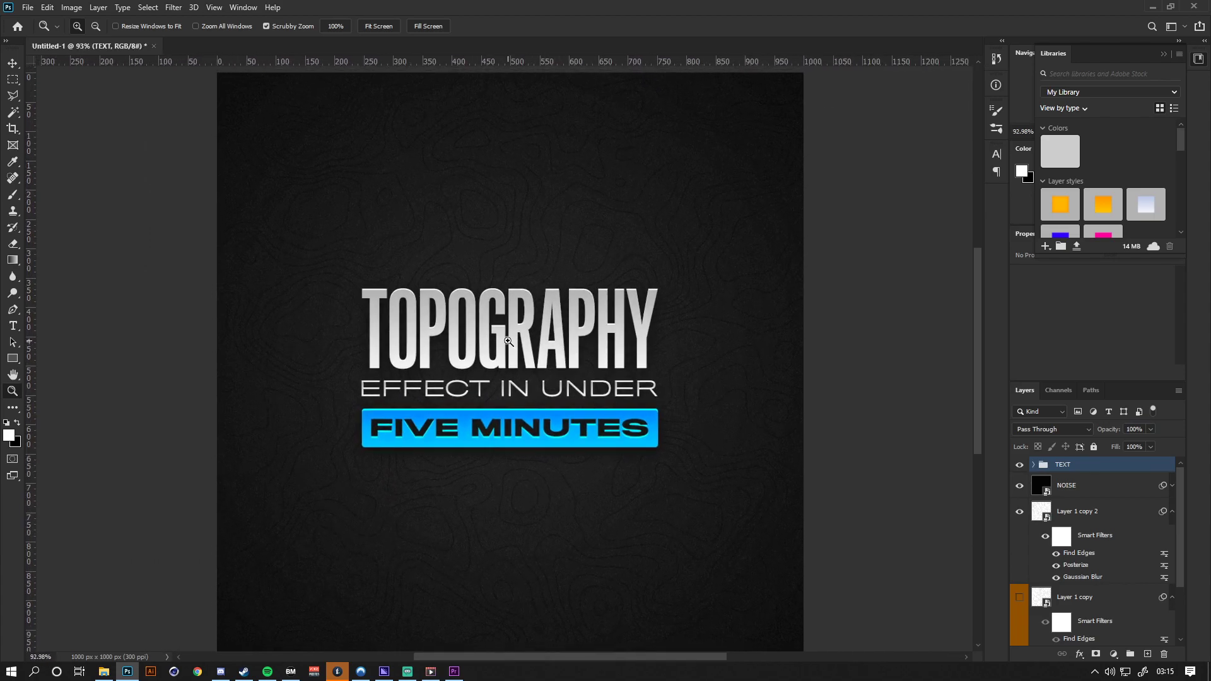